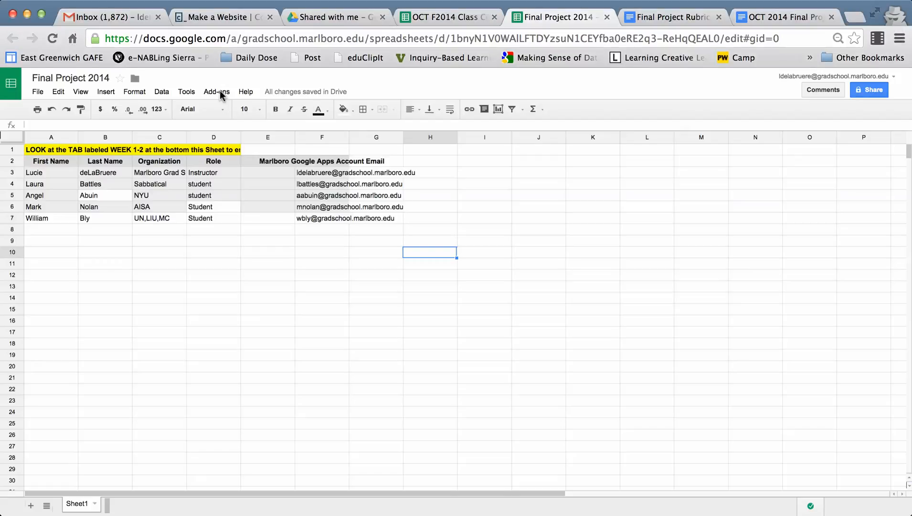
- Launch the Doctopus add-on in the Final Project 2014 spreadsheet
{"action": "left_click", "coordinate": [221, 93]}
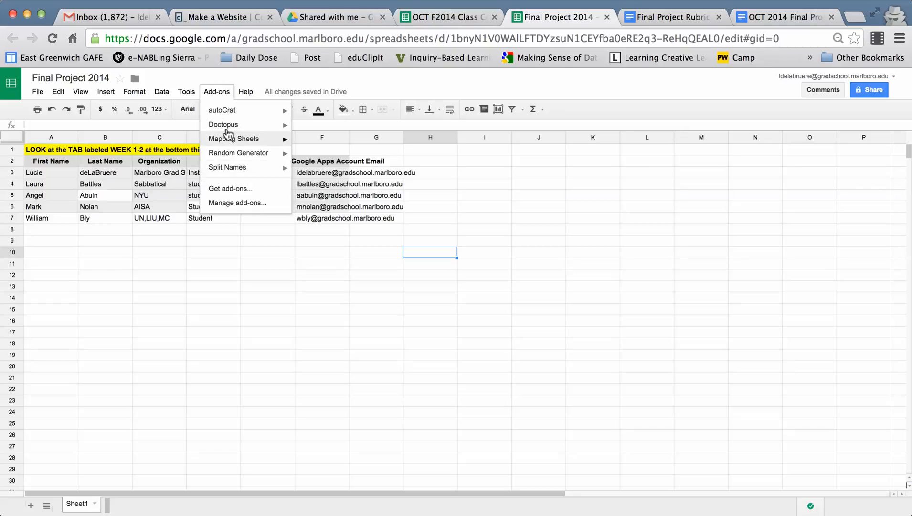
{"action": "mouse_move", "coordinate": [228, 129]}
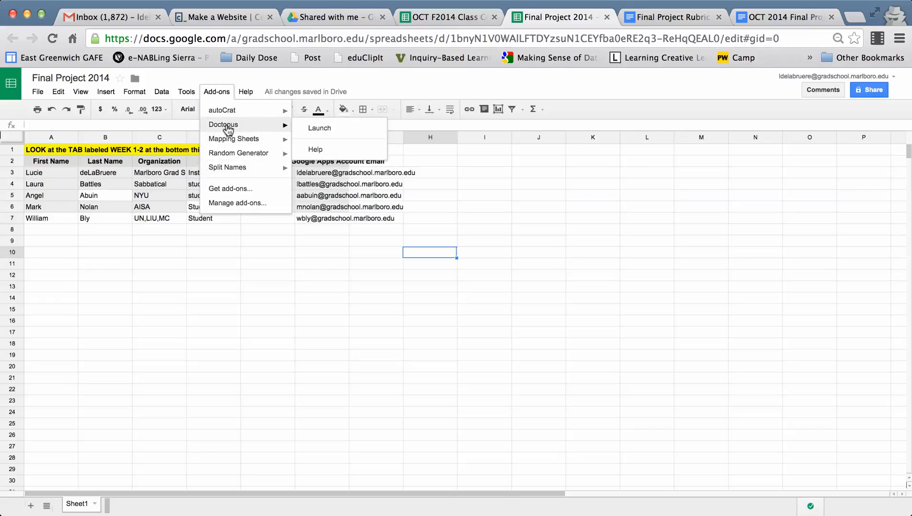
{"action": "left_click", "coordinate": [328, 130]}
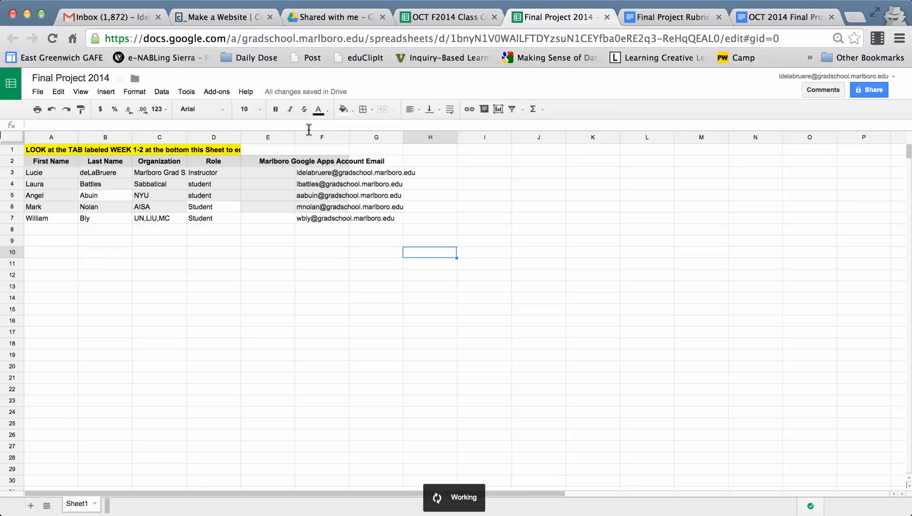
{"action": "left_click", "coordinate": [214, 94]}
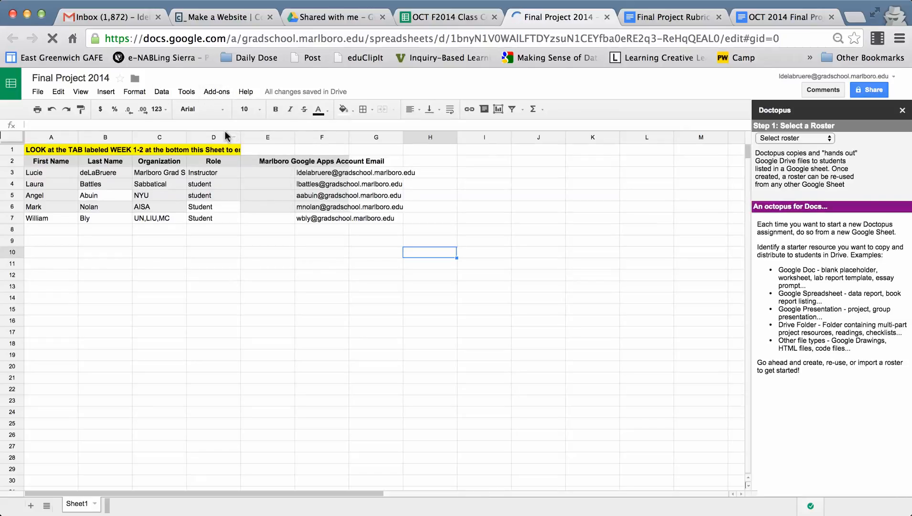
{"action": "left_click", "coordinate": [222, 95]}
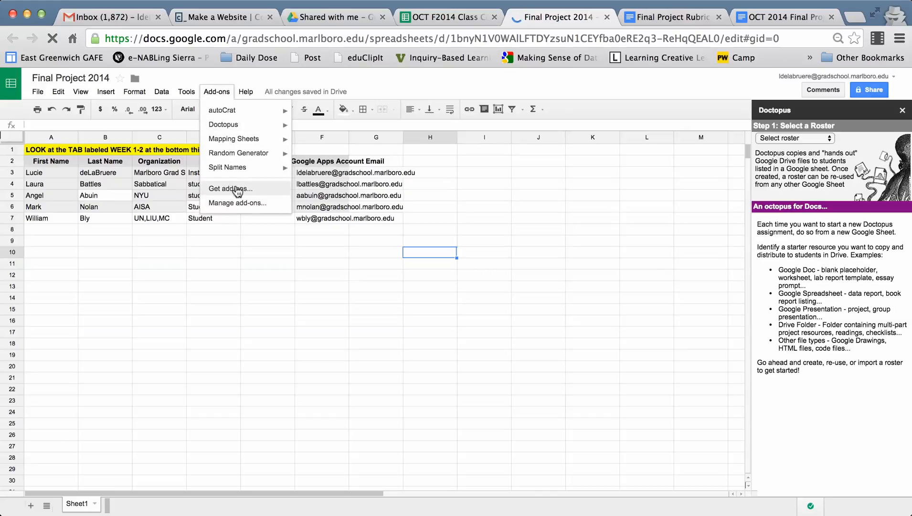
{"action": "left_click", "coordinate": [547, 311]}
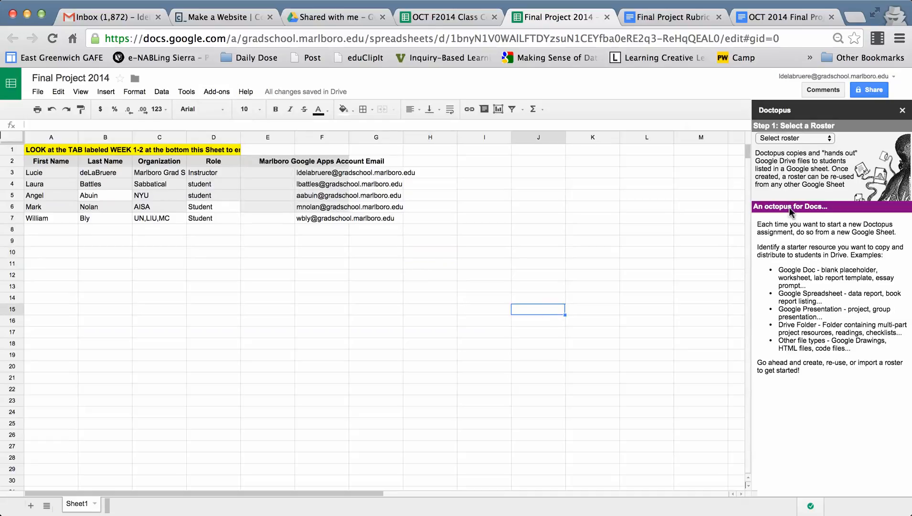
- Create a new Doctopus roster using the "on this Sheet" method
{"action": "left_click", "coordinate": [828, 139]}
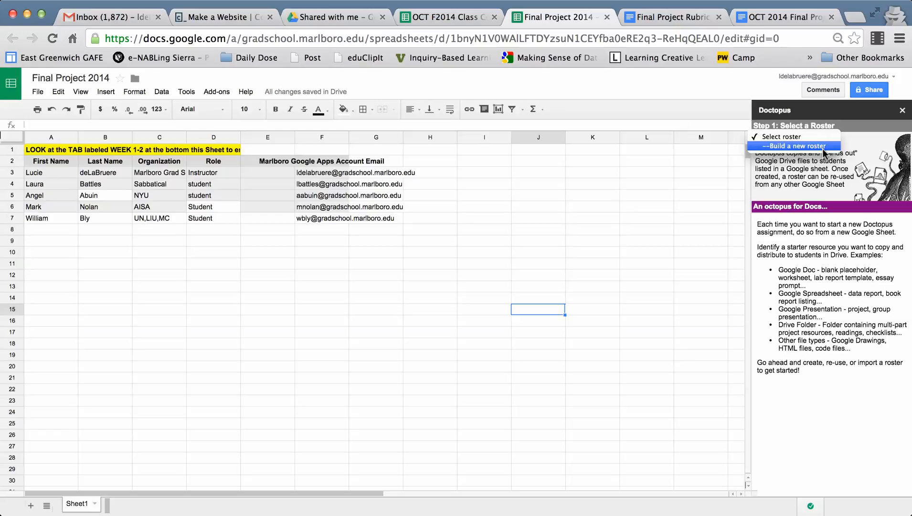
{"action": "left_click", "coordinate": [825, 146]}
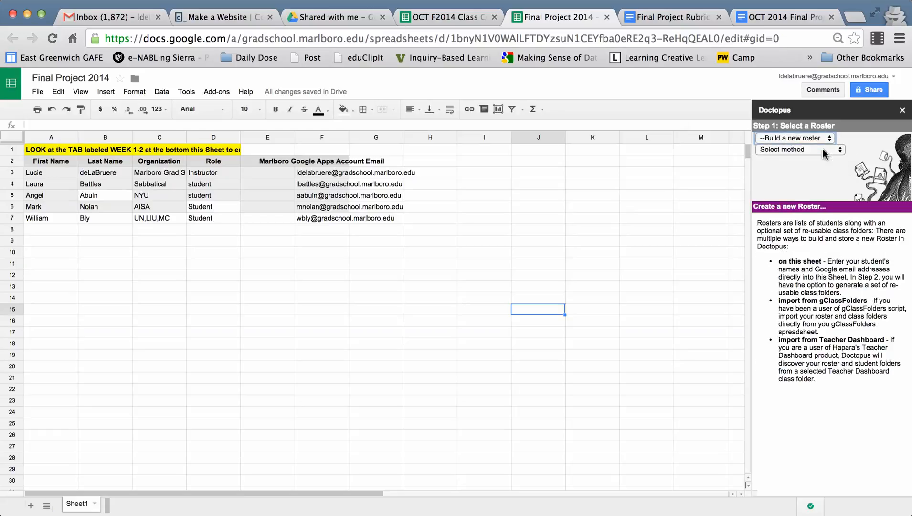
{"action": "left_click", "coordinate": [830, 153]}
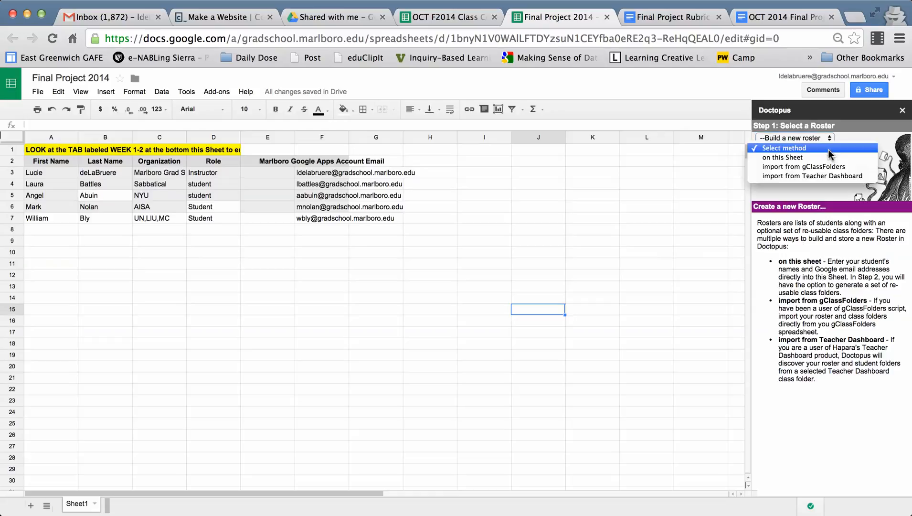
{"action": "left_click", "coordinate": [800, 156]}
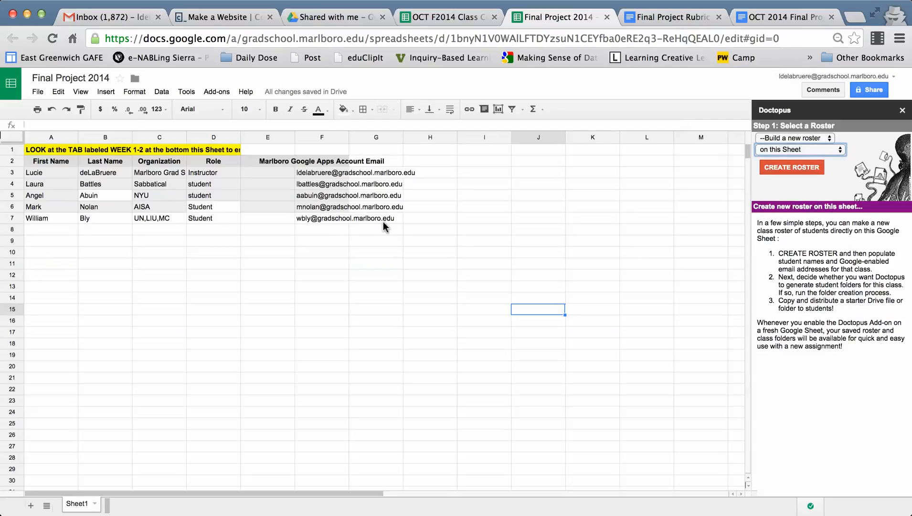
{"action": "left_click", "coordinate": [791, 167]}
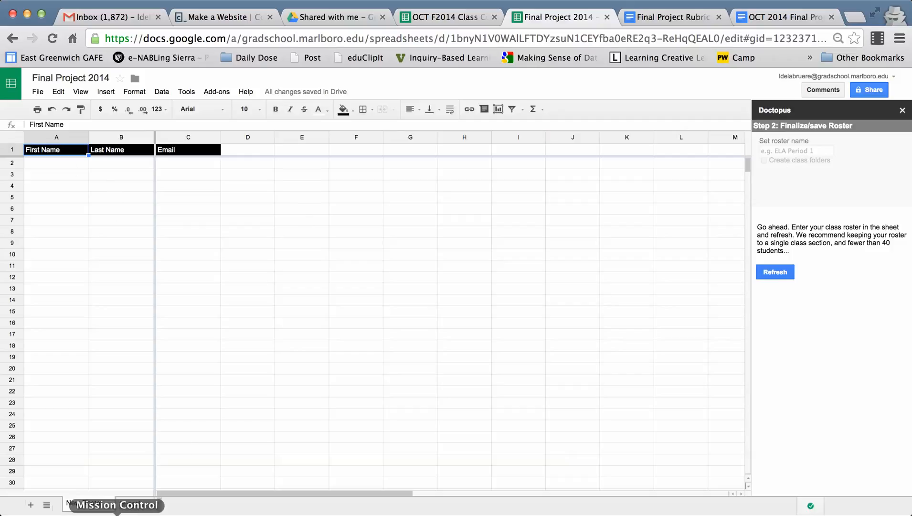
- Try to copy the email addresses in F3:F7 of Sheet1 into the New Roster sheet starting at C2
{"action": "left_click", "coordinate": [129, 505]}
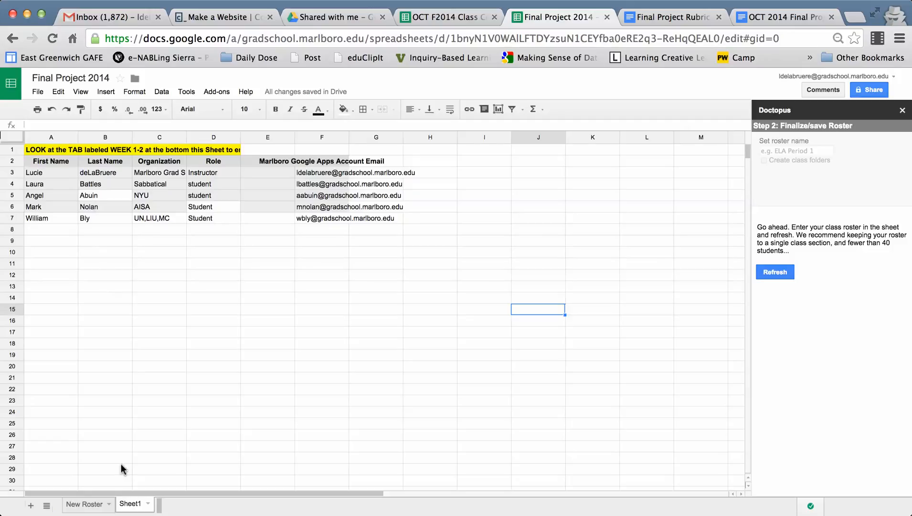
{"action": "left_click", "coordinate": [96, 504]}
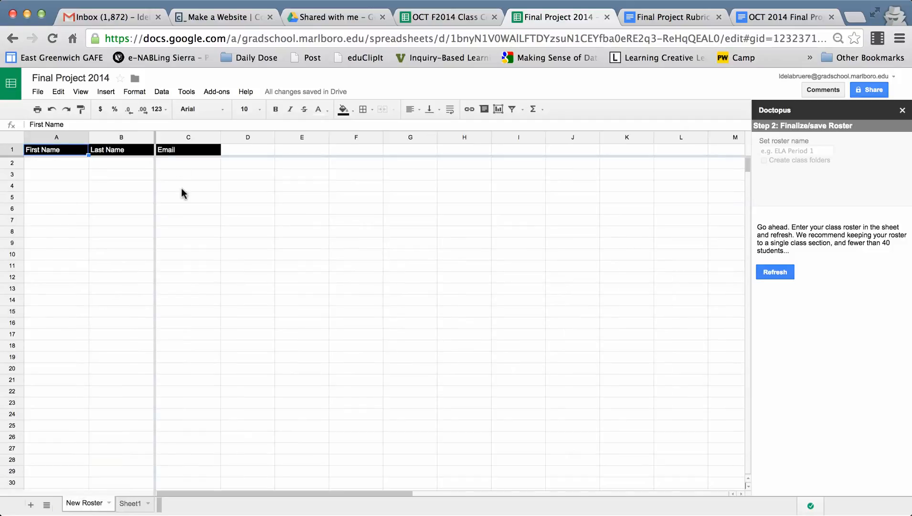
{"action": "left_click", "coordinate": [134, 507]}
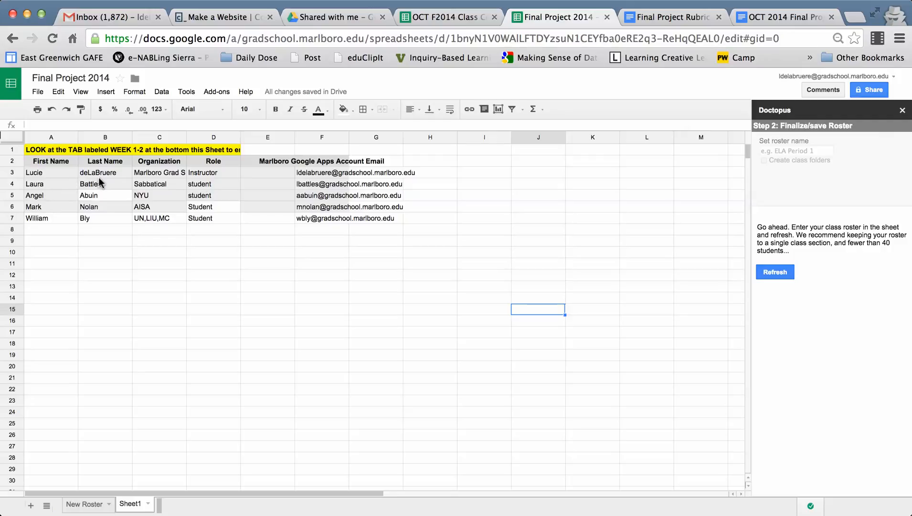
{"action": "left_click", "coordinate": [310, 172]}
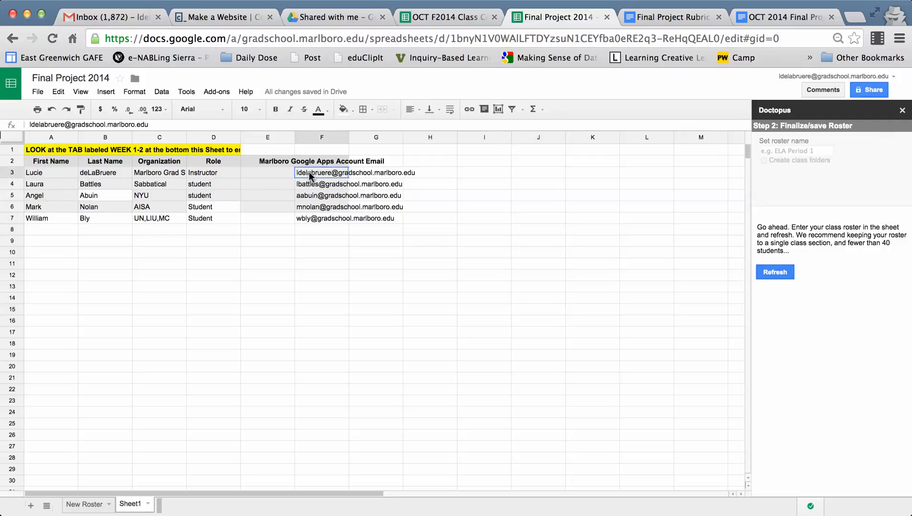
{"action": "left_click_drag", "start_coordinate": [310, 172], "coordinate": [311, 218]}
{"action": "key", "text": "super+c"}
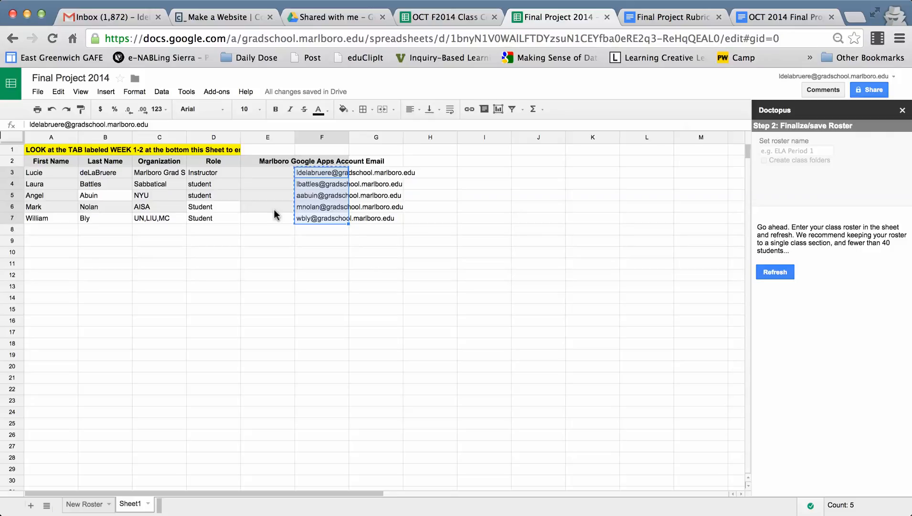
{"action": "left_click", "coordinate": [82, 506]}
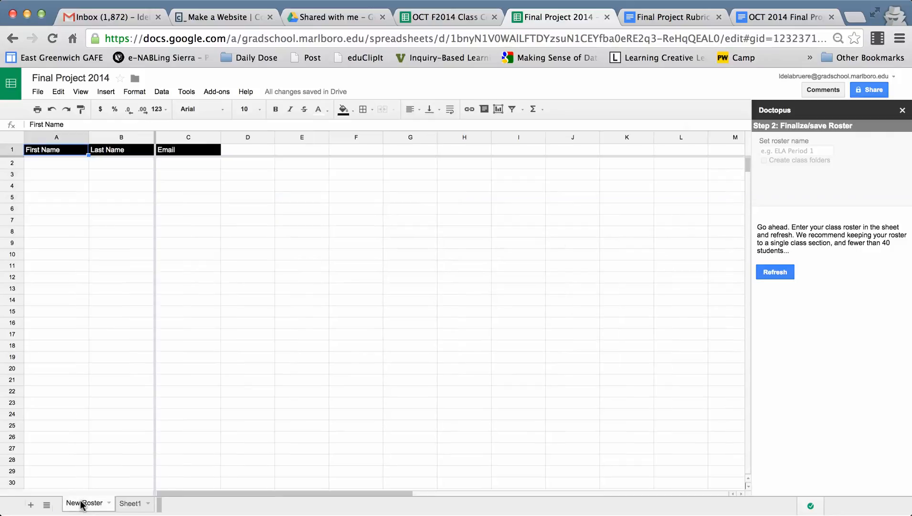
{"action": "left_click", "coordinate": [181, 167]}
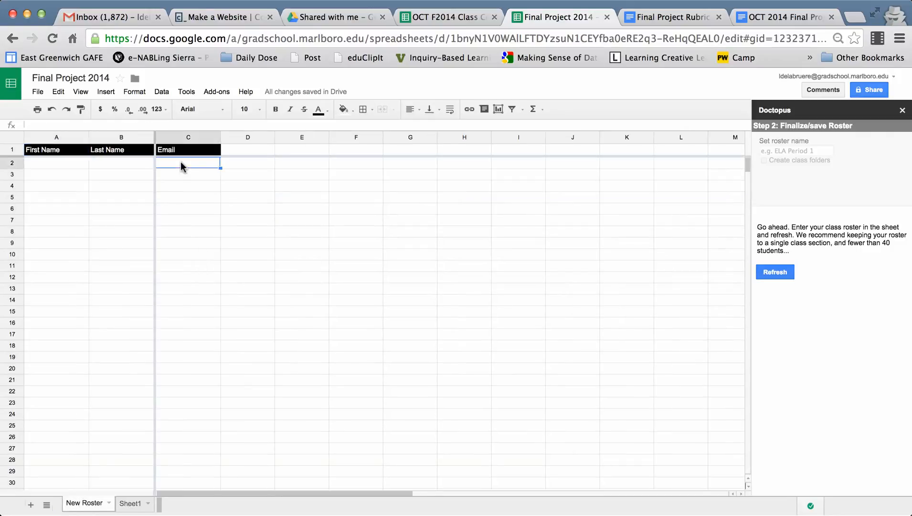
{"action": "key", "text": "super+v"}
- Copy the first and last names in A3:B7 of Sheet1 into the New Roster sheet starting at A2
{"action": "left_click", "coordinate": [130, 504]}
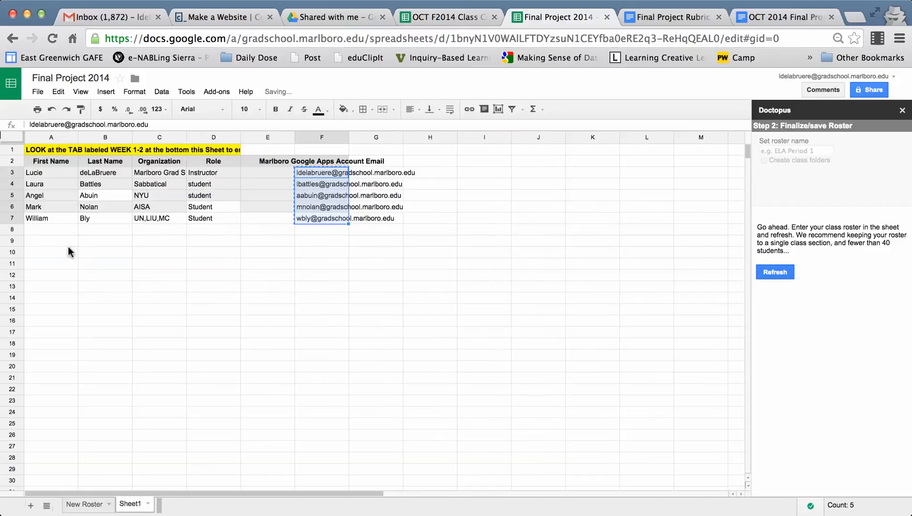
{"action": "left_click", "coordinate": [35, 172]}
{"action": "key", "text": "shift+Right"}
{"action": "key", "text": "shift+Down"}
{"action": "key", "text": "shift+Down"}
{"action": "key", "text": "shift+Down"}
{"action": "key", "text": "shift+Down"}
{"action": "key", "text": "ctrl+c"}
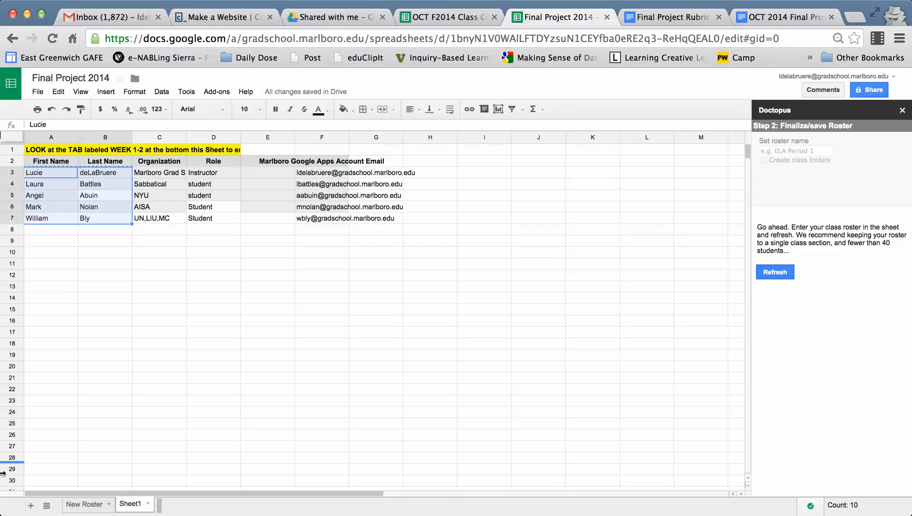
{"action": "left_click", "coordinate": [77, 504]}
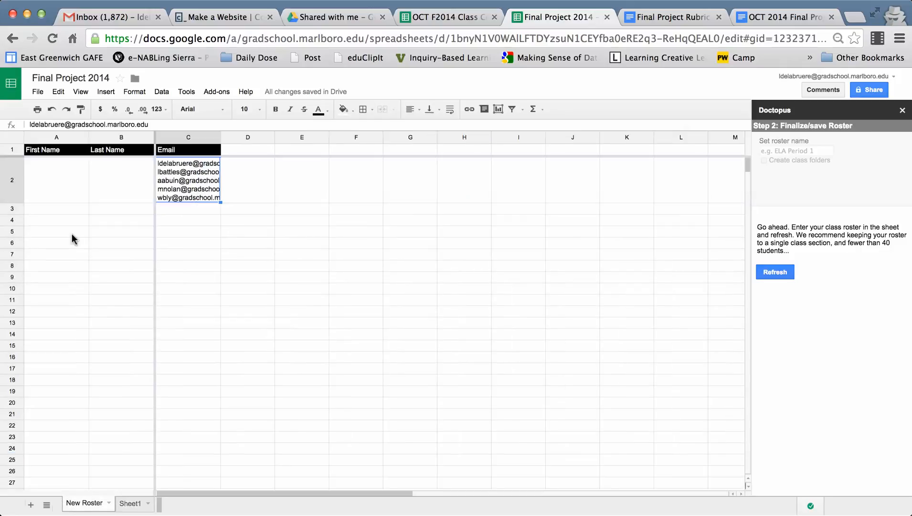
{"action": "left_click", "coordinate": [40, 167]}
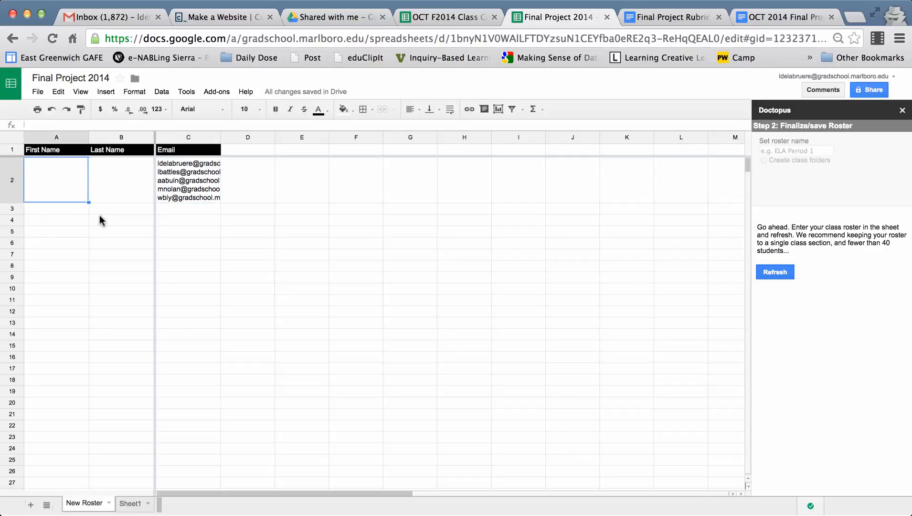
{"action": "key", "text": "ctrl+v"}
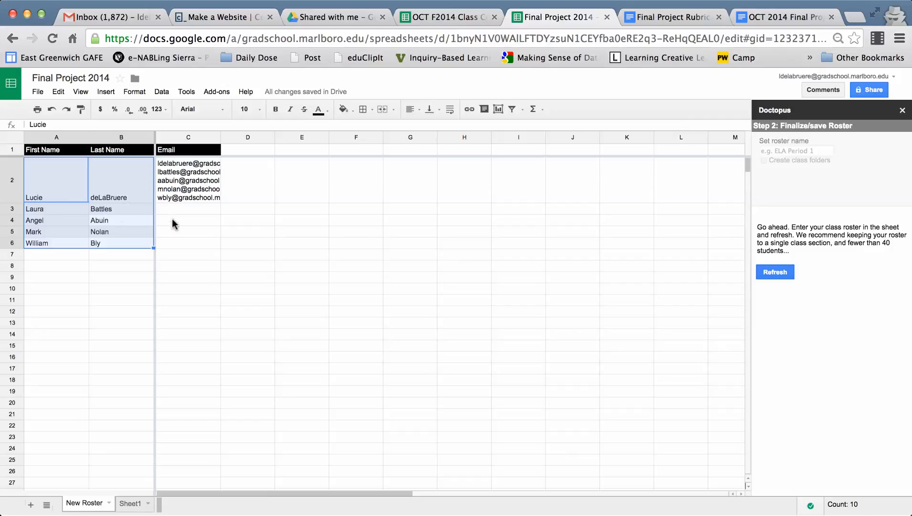
- Copy the range F3:F8 containing the class email addresses on Sheet1
{"action": "left_click", "coordinate": [174, 179]}
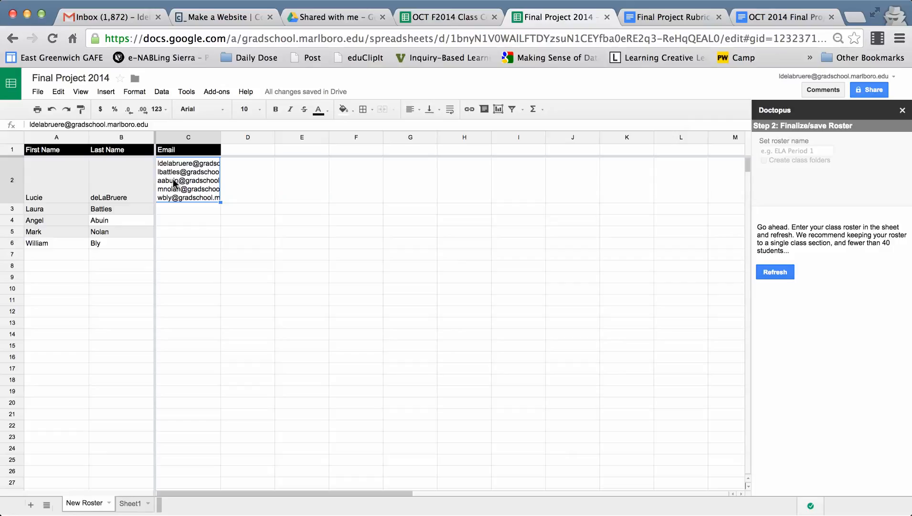
{"action": "left_click", "coordinate": [131, 503]}
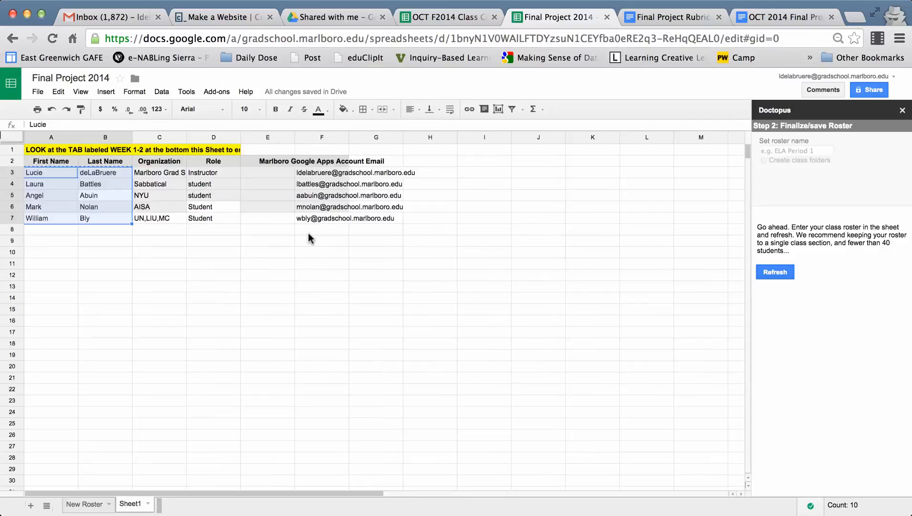
{"action": "left_click", "coordinate": [315, 173]}
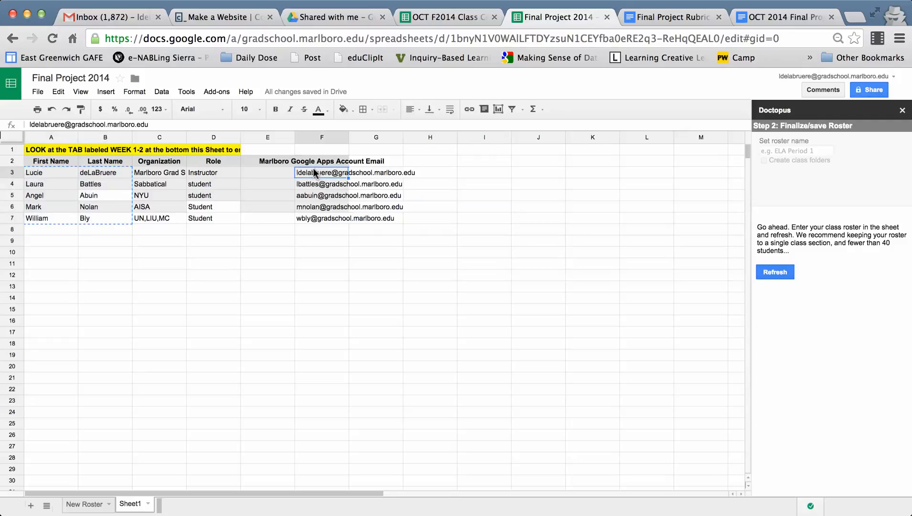
{"action": "key", "text": "shift+Down"}
{"action": "key", "text": "shift+Down"}
{"action": "key", "text": "shift+Down"}
{"action": "key", "text": "shift+Down"}
{"action": "key", "text": "shift+Down"}
{"action": "key", "text": "ctrl+c"}
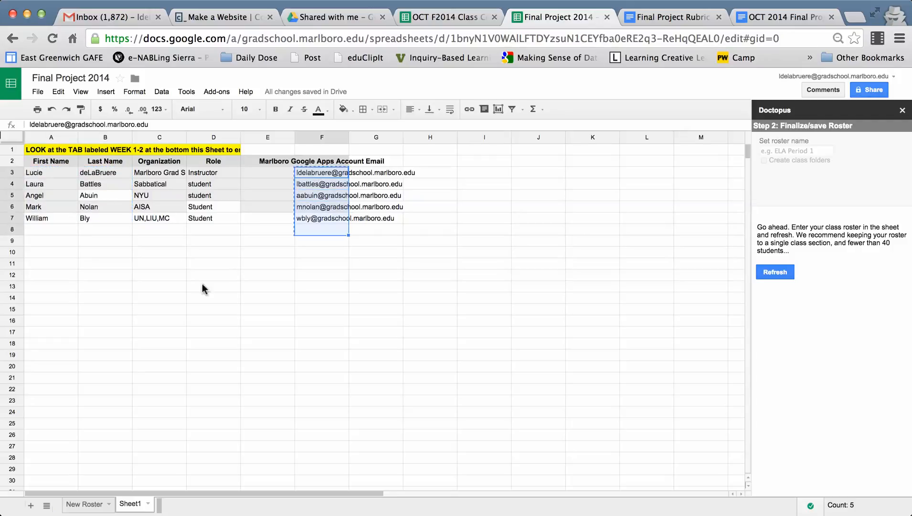
- Clear cell C2 on the New Roster sheet and paste the copied email addresses down the Email column from there
{"action": "left_click", "coordinate": [82, 503]}
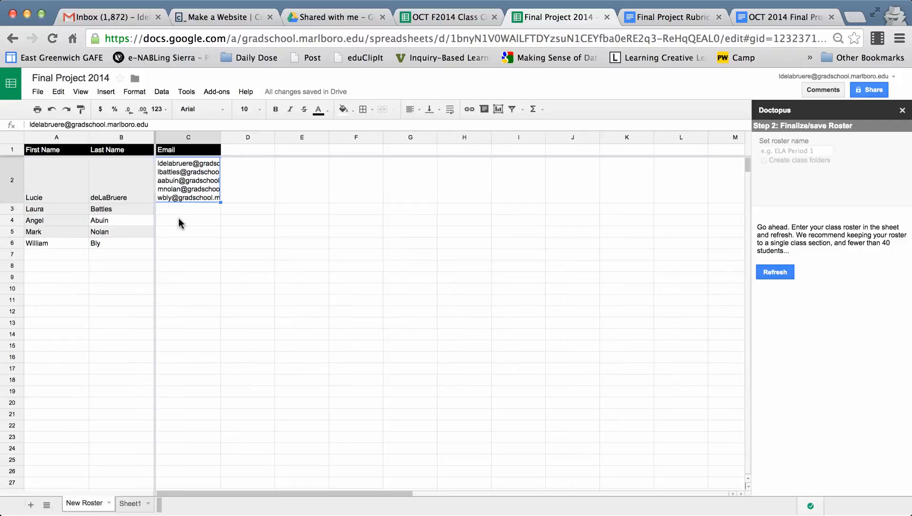
{"action": "left_click", "coordinate": [239, 174]}
{"action": "left_click", "coordinate": [192, 178]}
{"action": "key", "text": "Delete"}
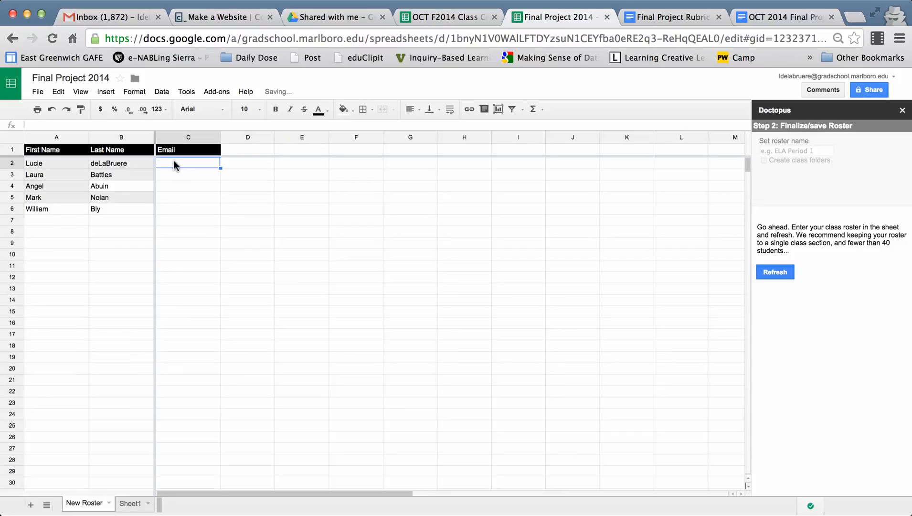
{"action": "key", "text": "super+v"}
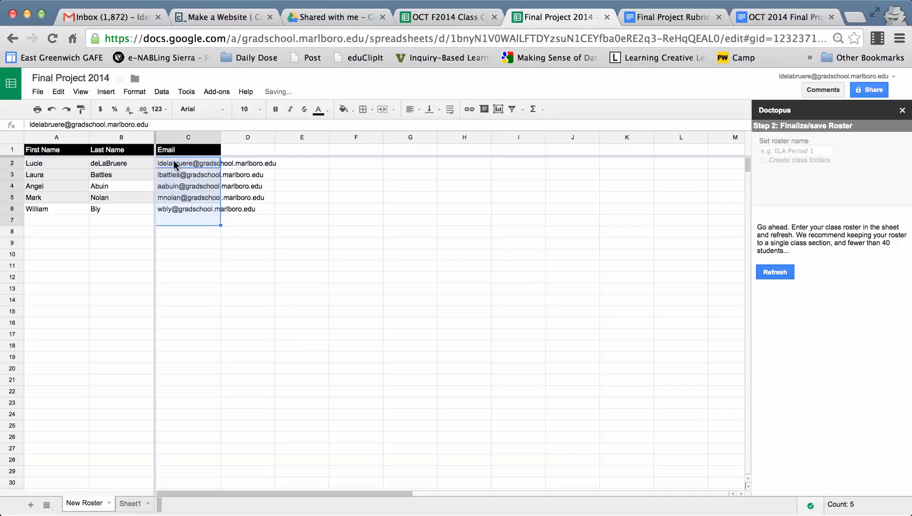
{"action": "left_click", "coordinate": [268, 231]}
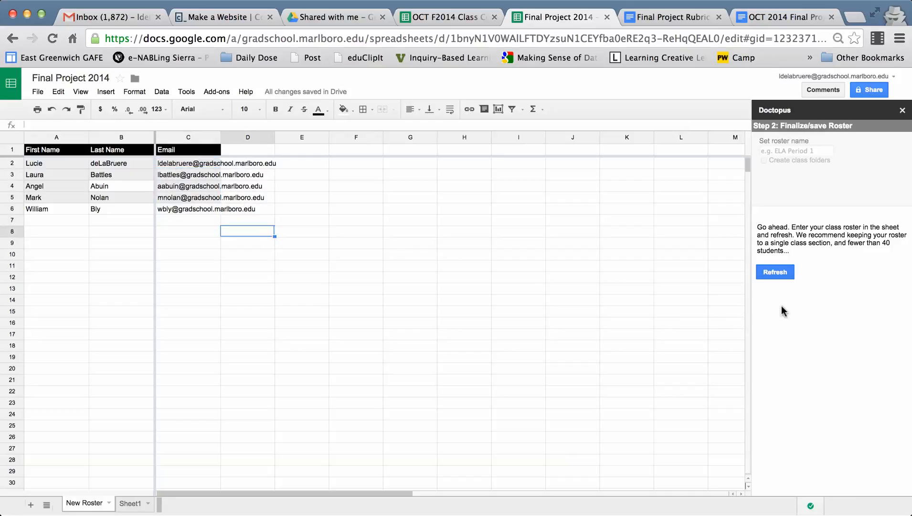
- Refresh the roster in Doctopus and set the roster name to OCT F2014
{"action": "left_click", "coordinate": [775, 276]}
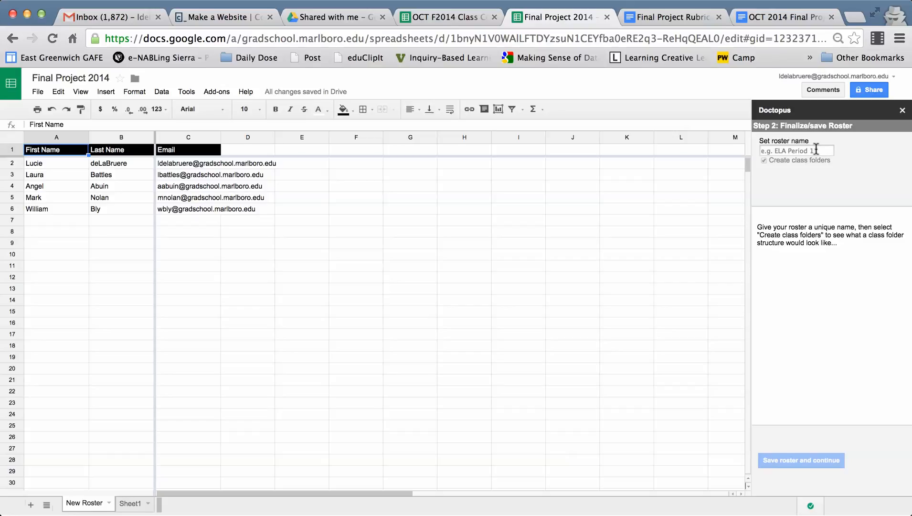
{"action": "left_click_drag", "start_coordinate": [817, 150], "coordinate": [740, 138]}
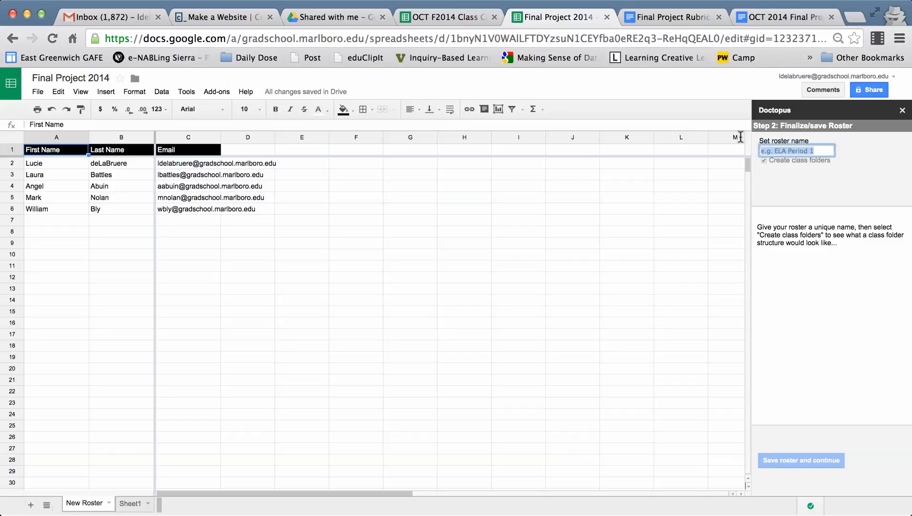
{"action": "type", "text": "OCT F2014"}
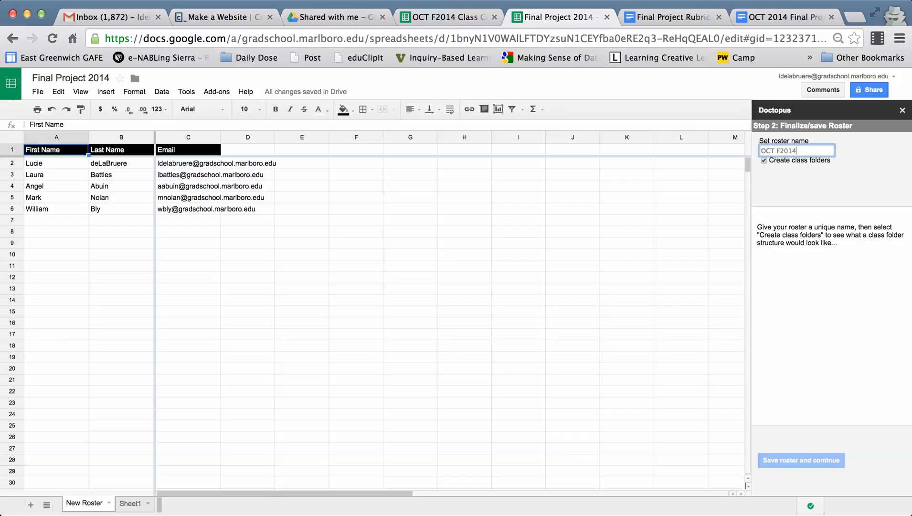
{"action": "left_click", "coordinate": [837, 292]}
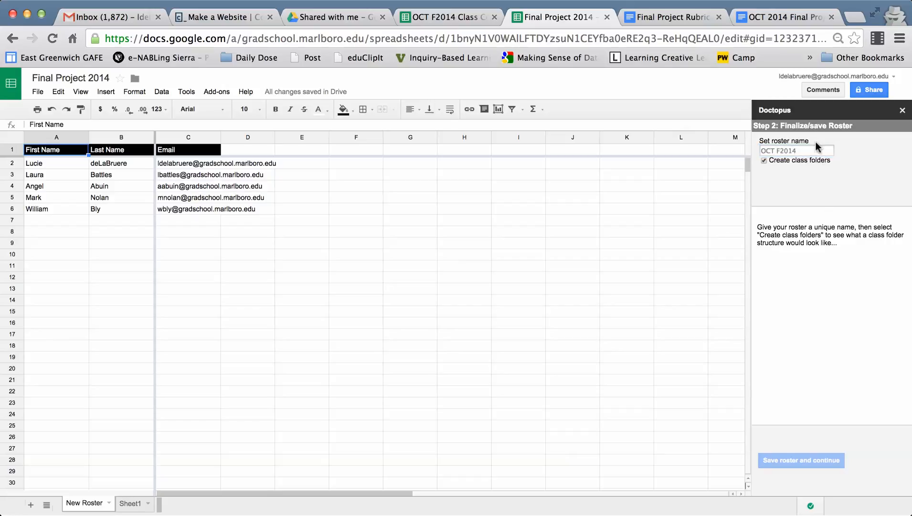
- Turn off class folder creation for the OCT F2014 roster and save the roster
{"action": "left_click", "coordinate": [811, 150]}
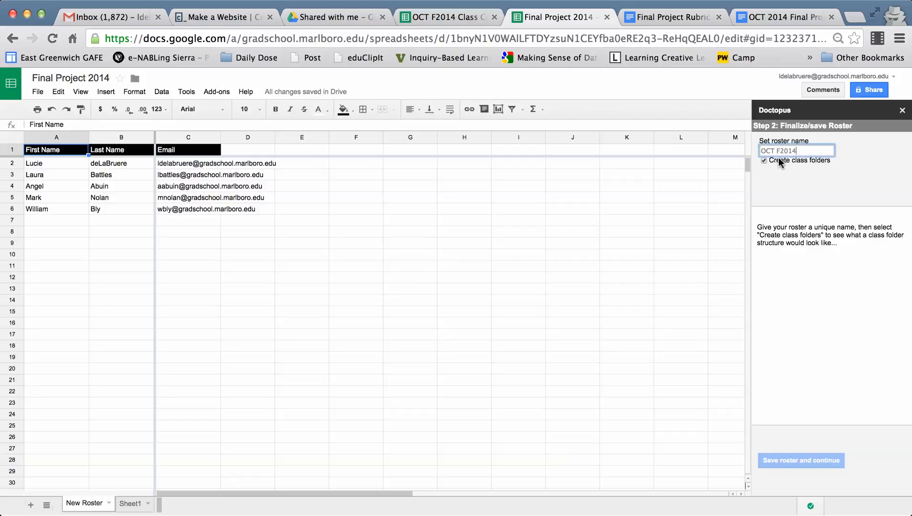
{"action": "left_click", "coordinate": [764, 161]}
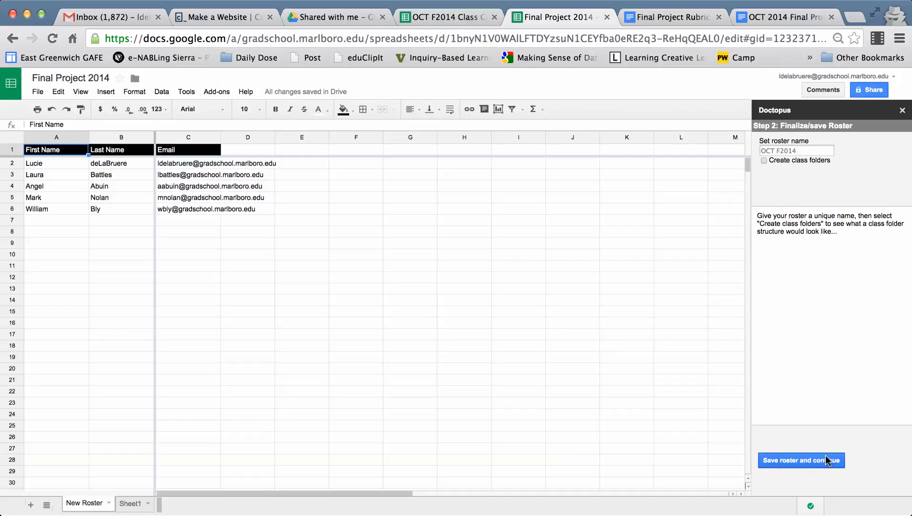
{"action": "left_click", "coordinate": [805, 462]}
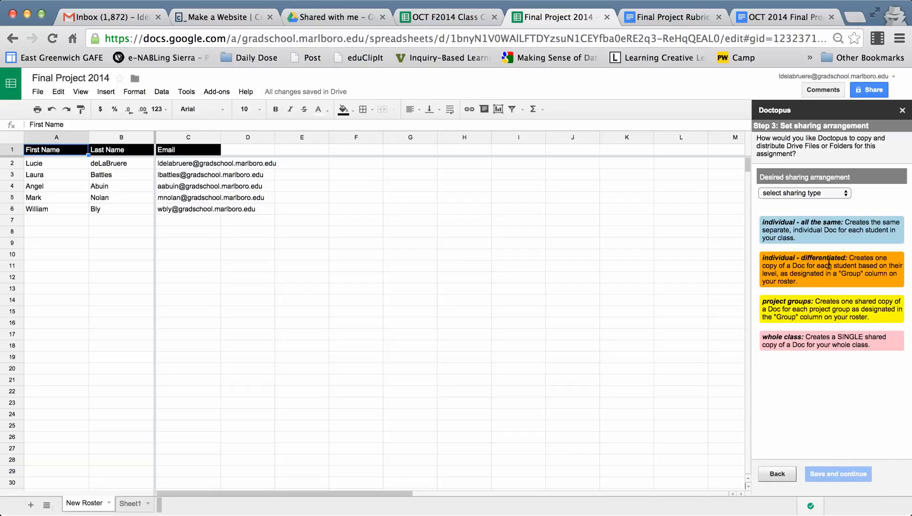
- Set the sharing arrangement to individual - all the same, with the whole class access level at no access
{"action": "left_click", "coordinate": [842, 194]}
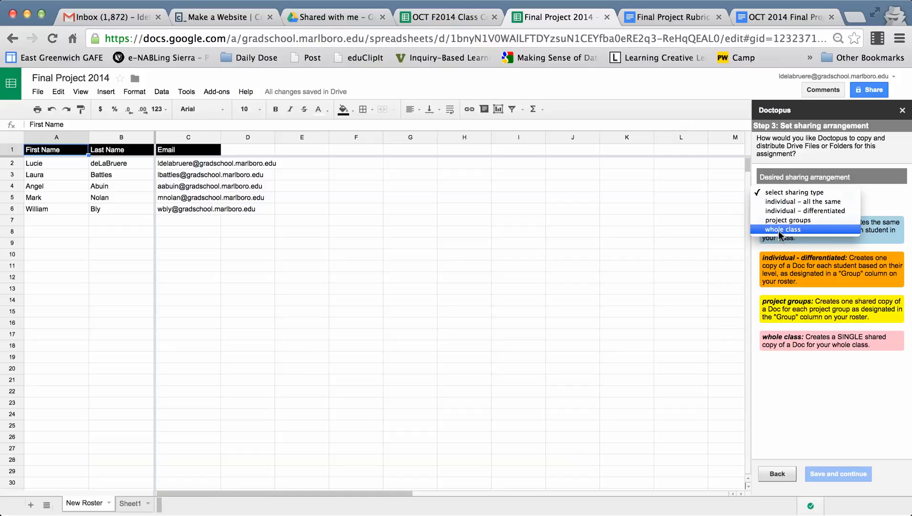
{"action": "left_click", "coordinate": [782, 201]}
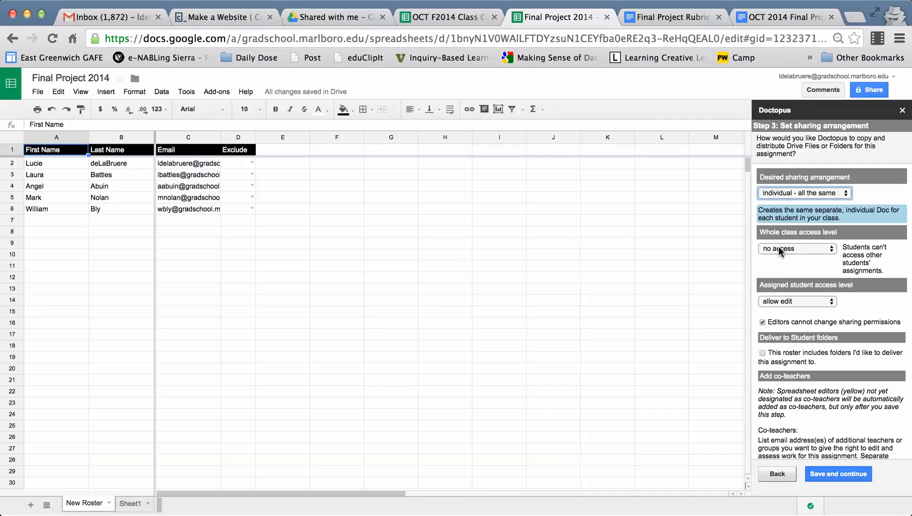
{"action": "left_click", "coordinate": [832, 249]}
{"action": "left_click", "coordinate": [832, 249]}
{"action": "left_click", "coordinate": [832, 250]}
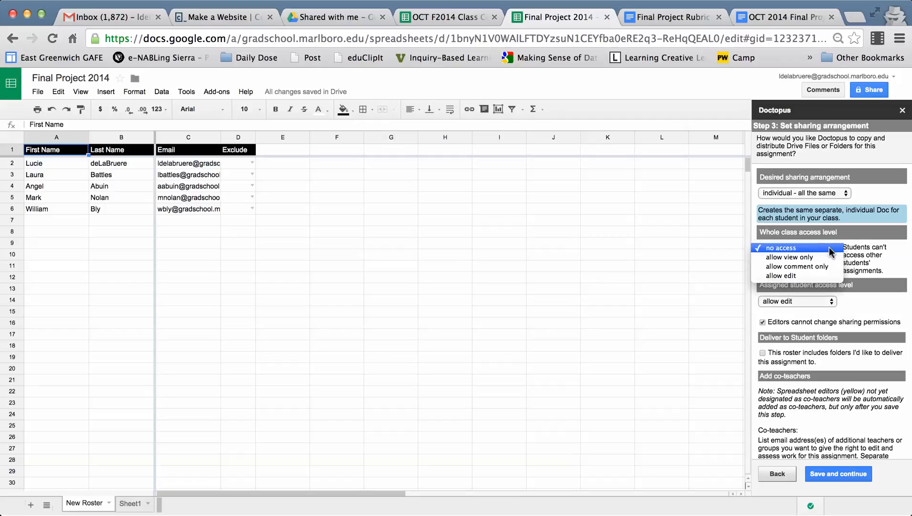
{"action": "left_click", "coordinate": [831, 248]}
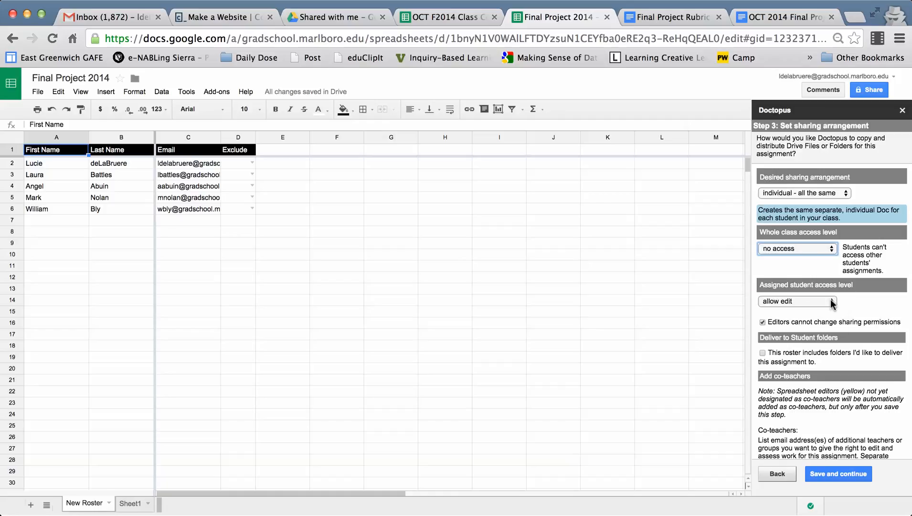
- Keep the assigned student access level at allow edit and save the sharing arrangement without adding co-teachers
{"action": "left_click", "coordinate": [832, 302]}
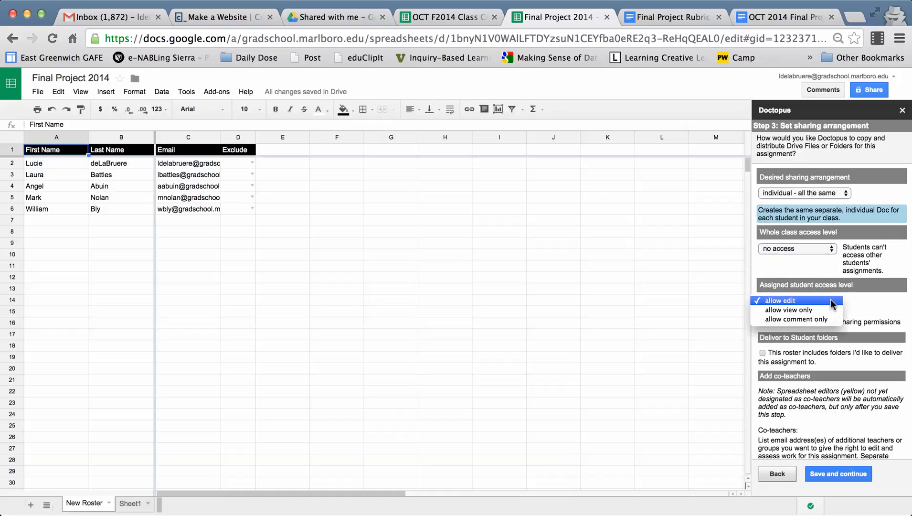
{"action": "left_click", "coordinate": [800, 301]}
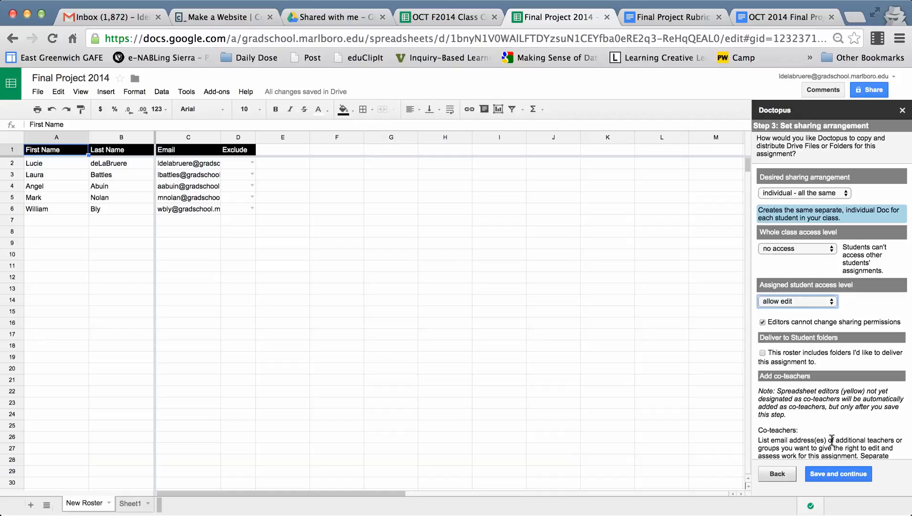
{"action": "scroll", "coordinate": [824, 430], "scroll_direction": "down", "scroll_amount": 1}
{"action": "scroll", "coordinate": [824, 430], "scroll_direction": "down", "scroll_amount": 2}
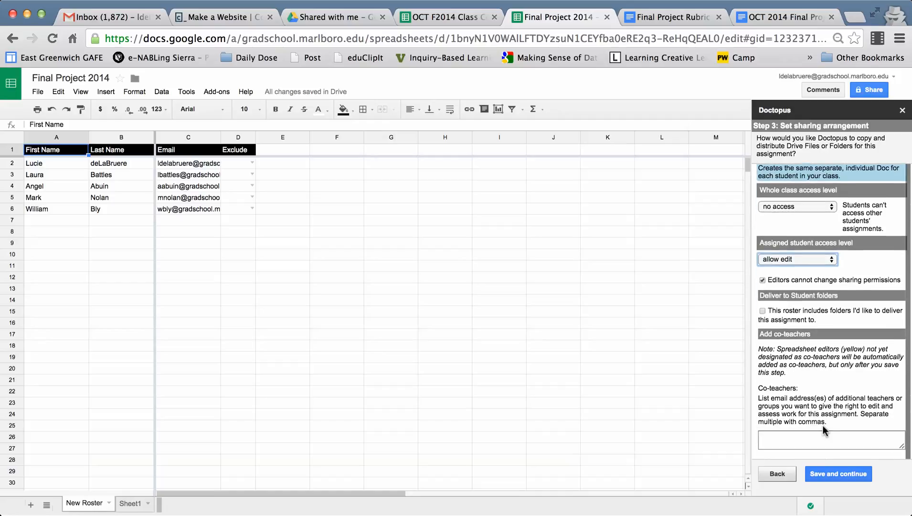
{"action": "left_click", "coordinate": [836, 473]}
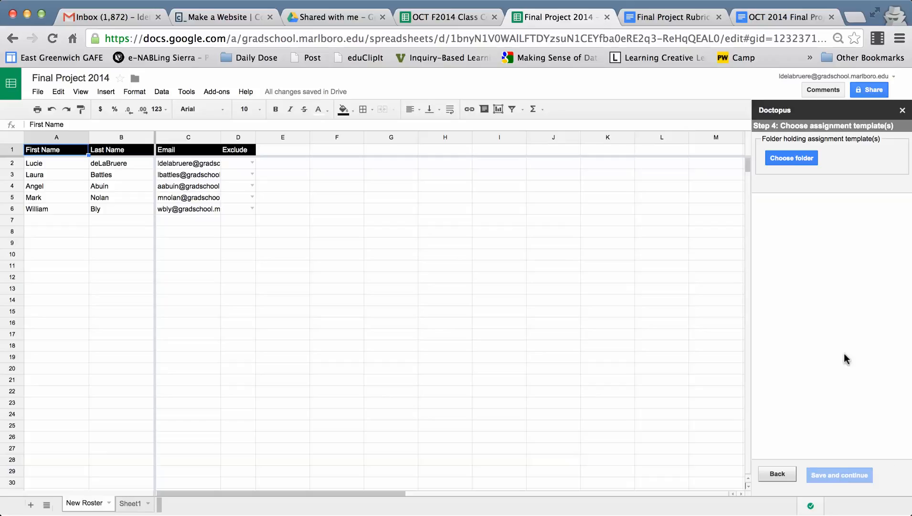
- Choose Fall 2014 as the folder holding the assignment templates
{"action": "left_click", "coordinate": [795, 158]}
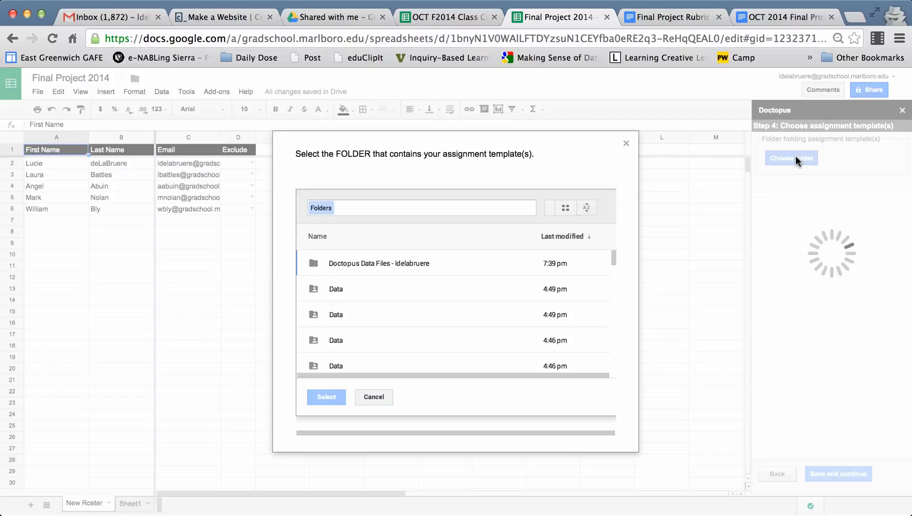
{"action": "scroll", "coordinate": [476, 282], "scroll_direction": "down", "scroll_amount": 3}
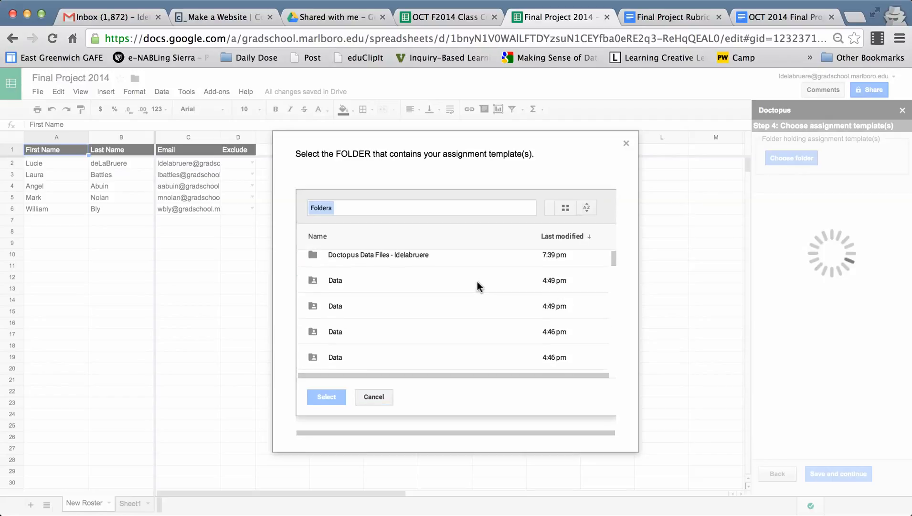
{"action": "scroll", "coordinate": [477, 282], "scroll_direction": "down", "scroll_amount": 6}
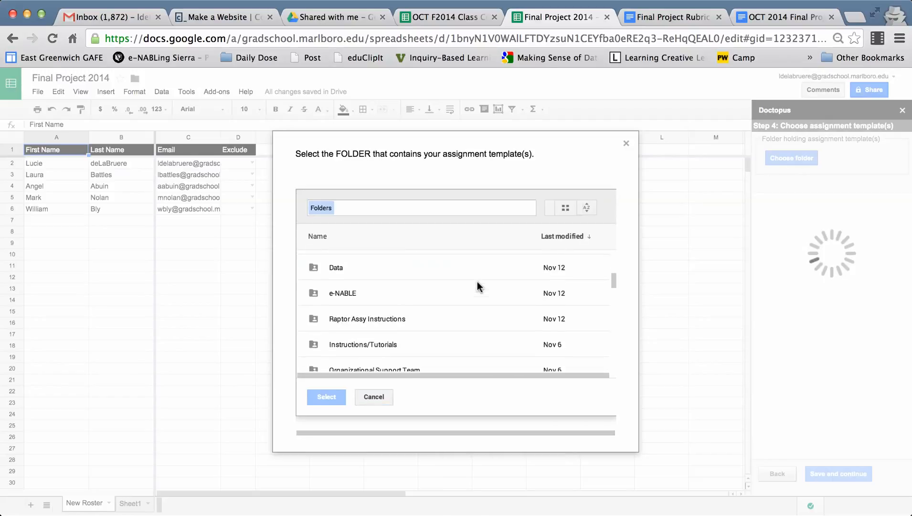
{"action": "scroll", "coordinate": [477, 286], "scroll_direction": "down", "scroll_amount": 5}
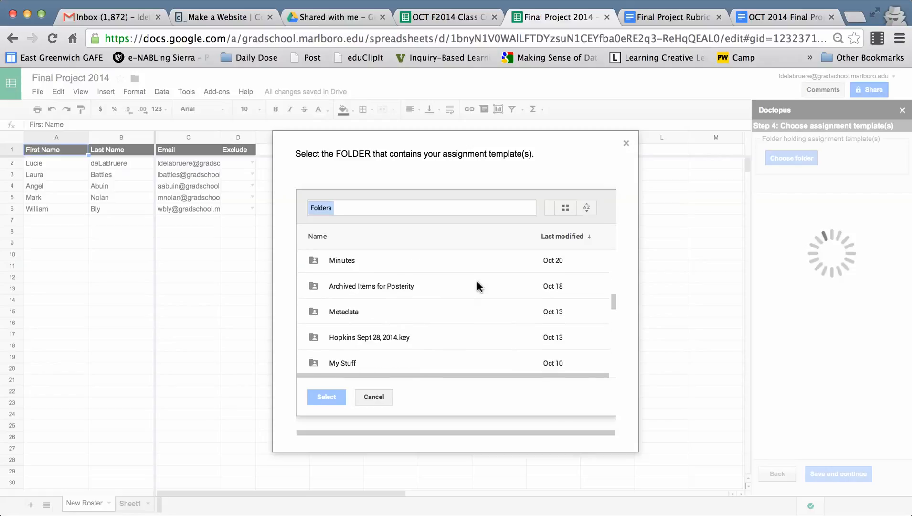
{"action": "scroll", "coordinate": [479, 286], "scroll_direction": "down", "scroll_amount": 4}
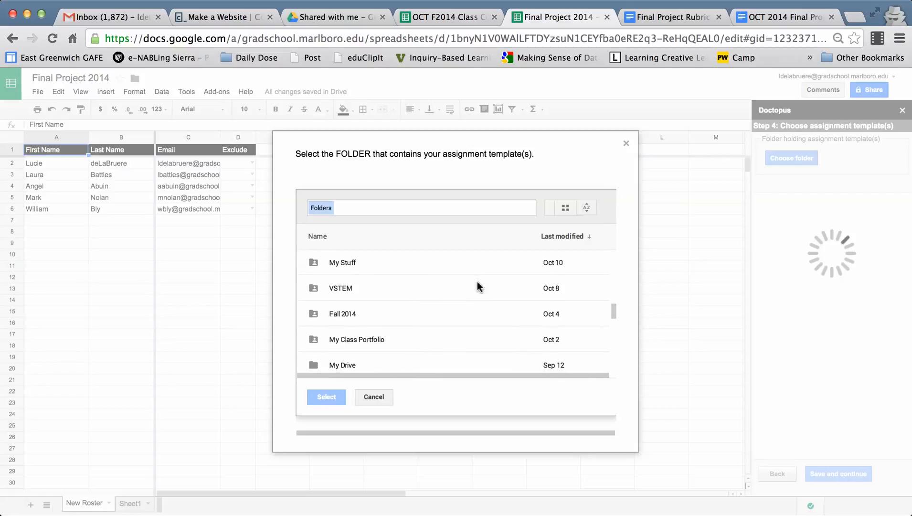
{"action": "left_click", "coordinate": [346, 318]}
{"action": "scroll", "coordinate": [385, 323], "scroll_direction": "down", "scroll_amount": 10}
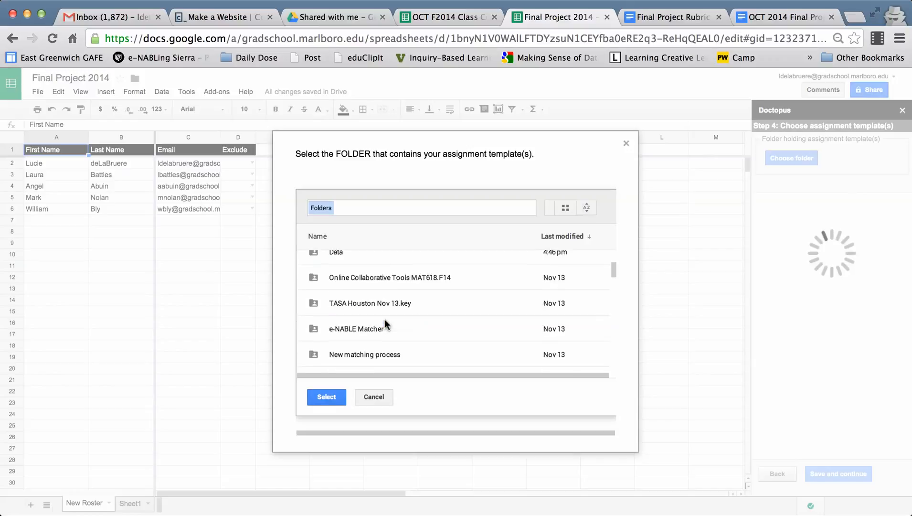
{"action": "scroll", "coordinate": [386, 324], "scroll_direction": "up", "scroll_amount": 2}
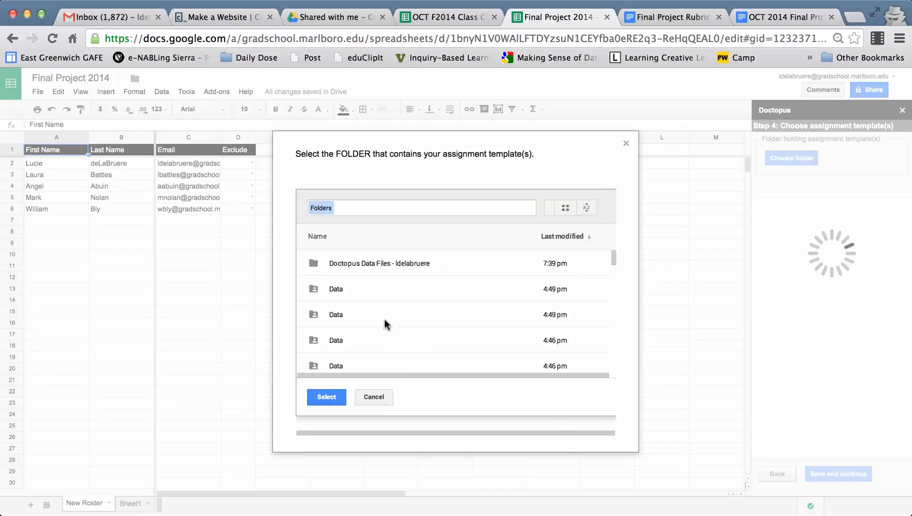
{"action": "scroll", "coordinate": [386, 324], "scroll_direction": "down", "scroll_amount": 3}
{"action": "scroll", "coordinate": [386, 324], "scroll_direction": "down", "scroll_amount": 8}
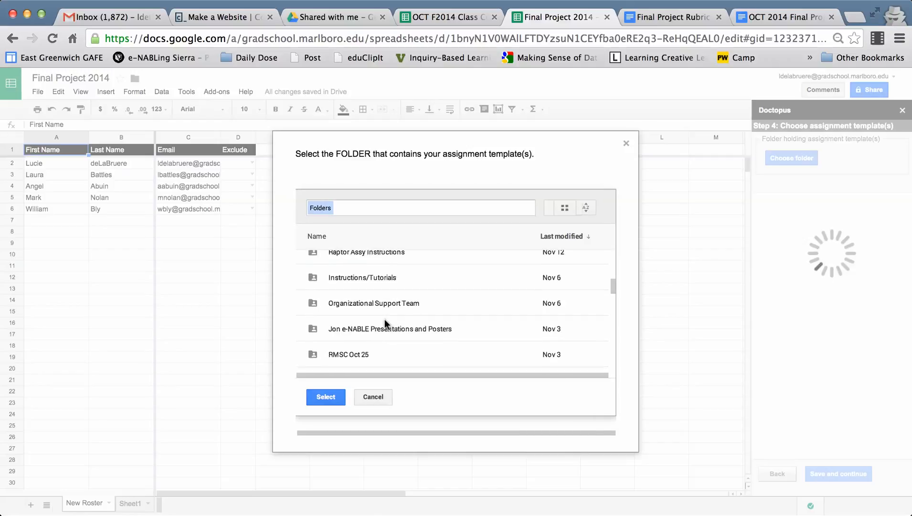
{"action": "scroll", "coordinate": [386, 324], "scroll_direction": "down", "scroll_amount": 5}
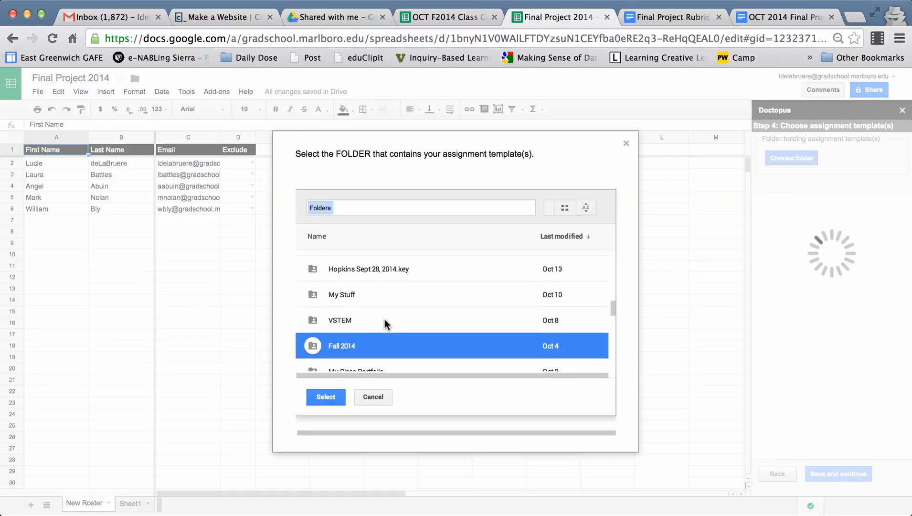
{"action": "left_click", "coordinate": [325, 398]}
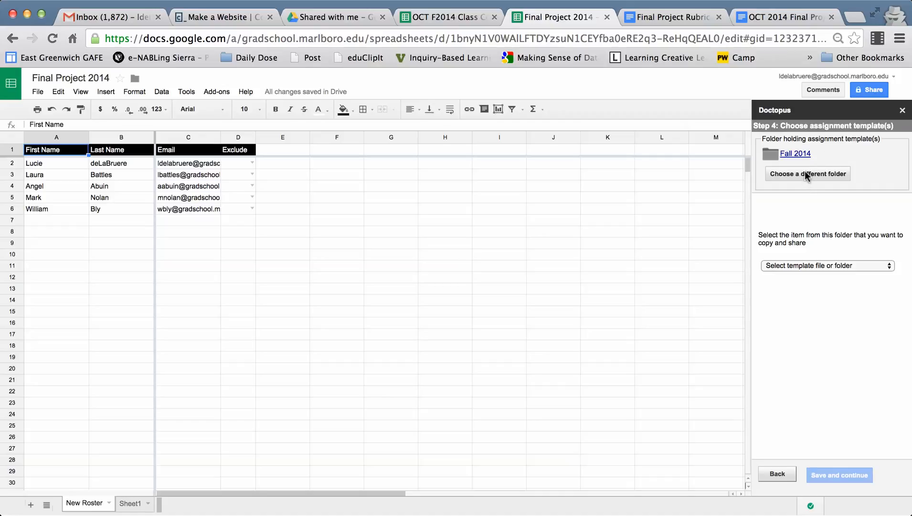
{"action": "left_click", "coordinate": [525, 1]}
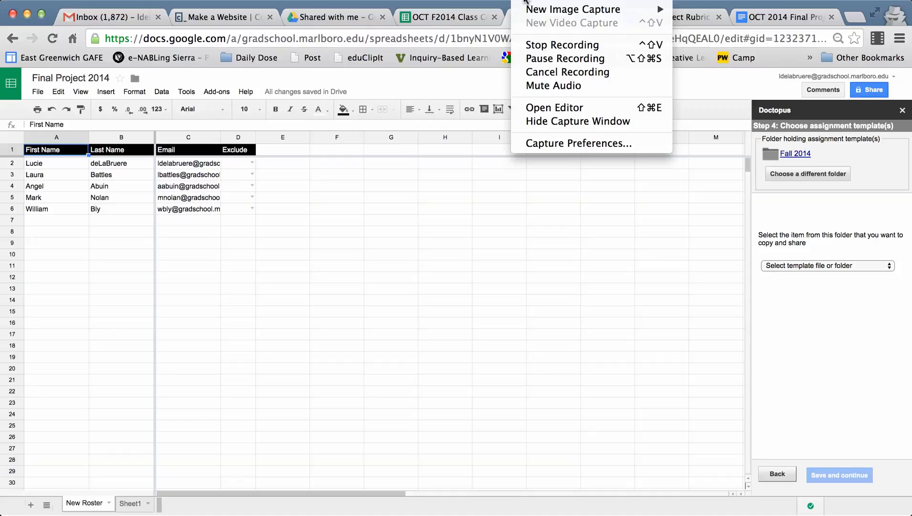
{"action": "left_click", "coordinate": [539, 59]}
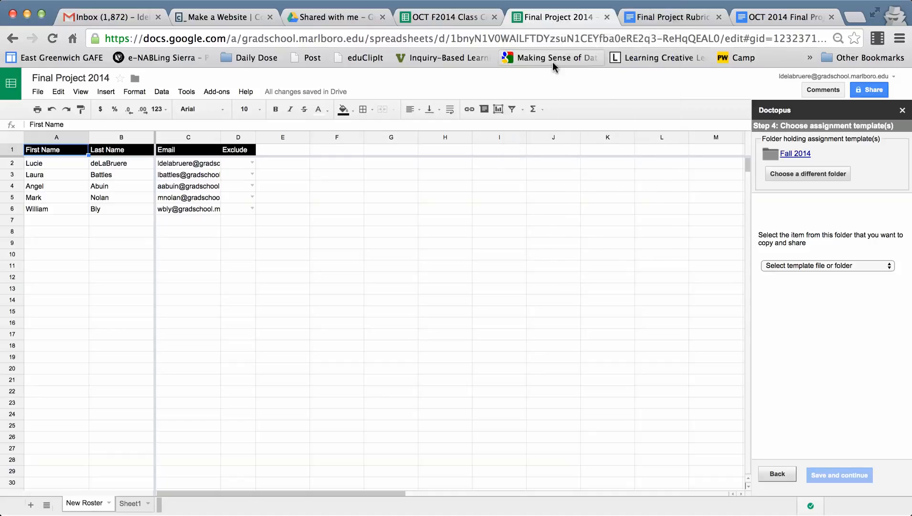
{"action": "left_click", "coordinate": [552, 60]}
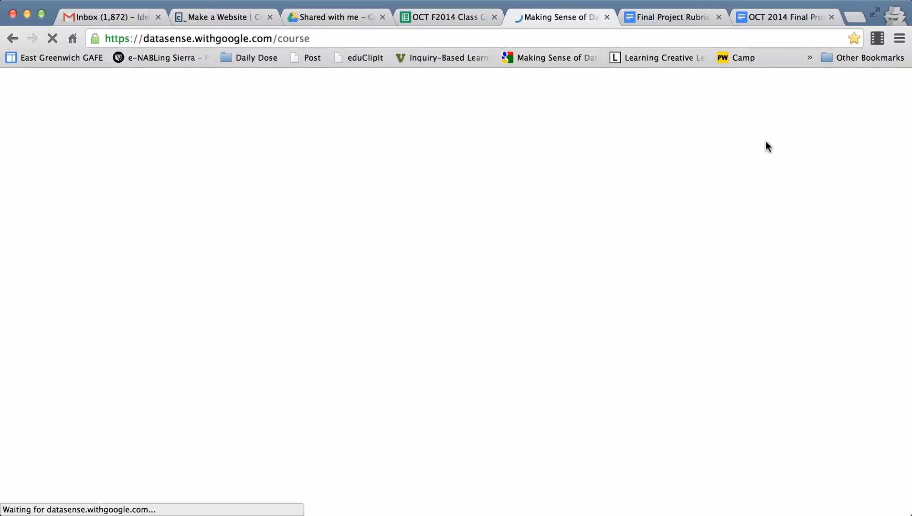
{"action": "left_click", "coordinate": [456, 17]}
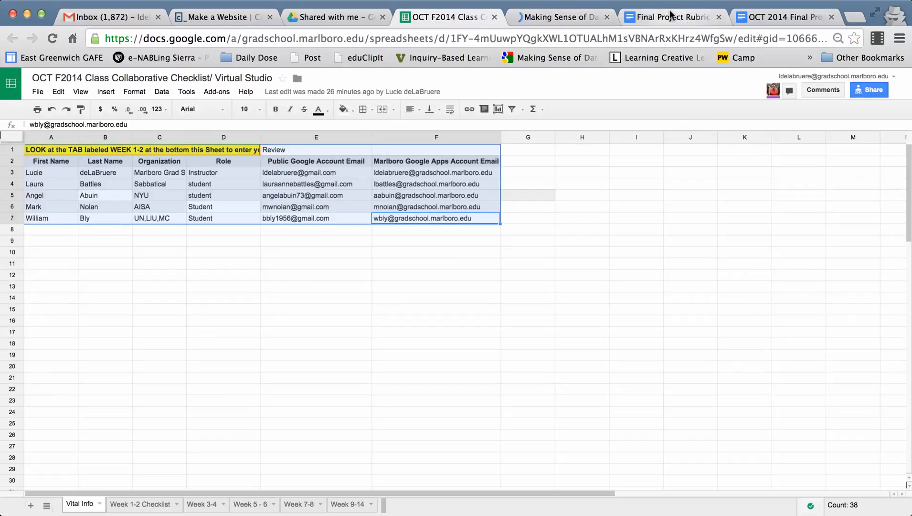
- Move the Final Project Rubric Template Oct 2014 document into the OCTF2014 folder in My Drive
{"action": "left_click", "coordinate": [669, 18]}
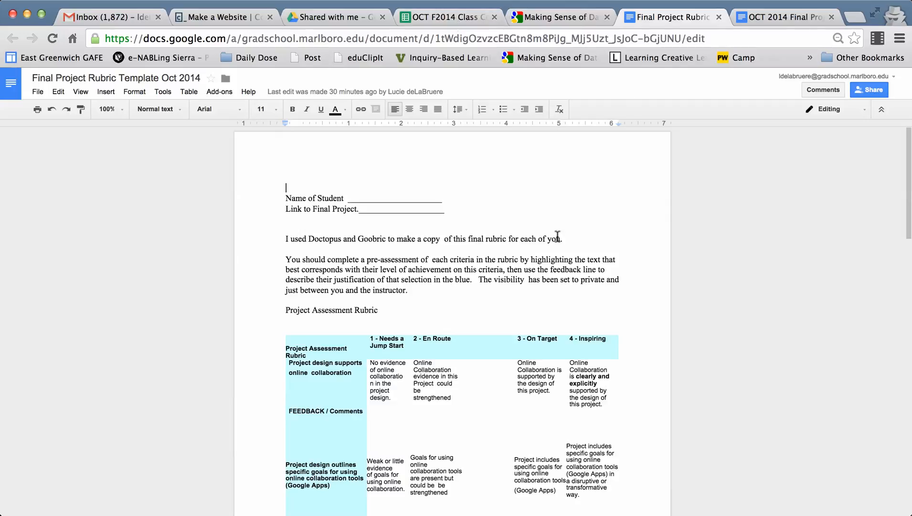
{"action": "scroll", "coordinate": [552, 281], "scroll_direction": "down", "scroll_amount": 1}
{"action": "scroll", "coordinate": [552, 281], "scroll_direction": "up", "scroll_amount": 1}
{"action": "left_click", "coordinate": [226, 81]}
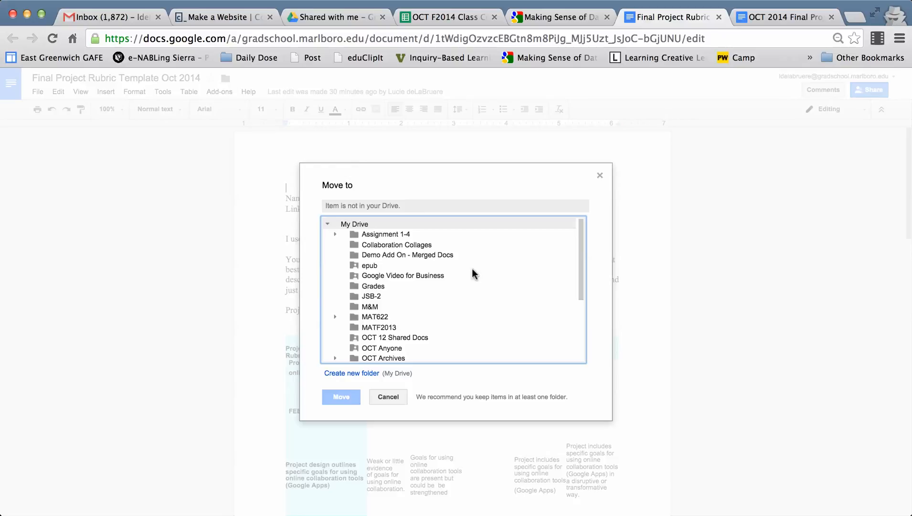
{"action": "scroll", "coordinate": [472, 272], "scroll_direction": "down", "scroll_amount": 2}
{"action": "scroll", "coordinate": [472, 271], "scroll_direction": "down", "scroll_amount": 3}
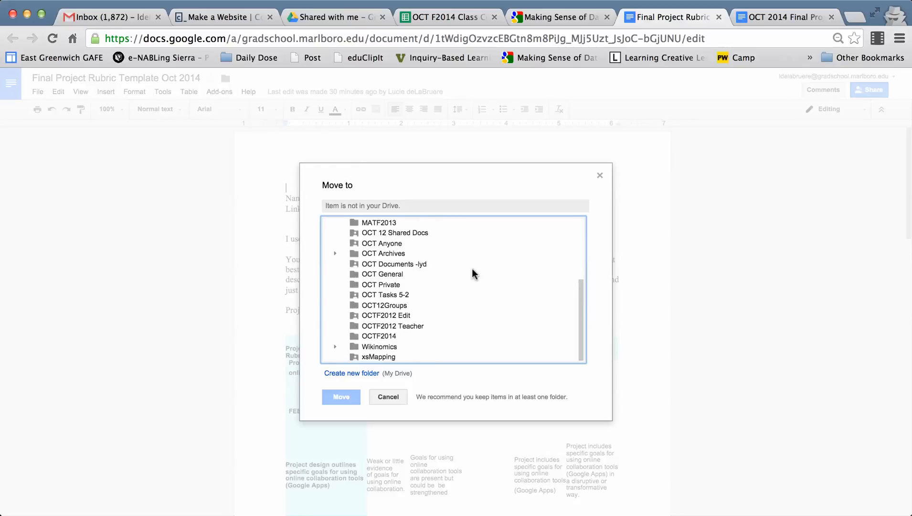
{"action": "scroll", "coordinate": [472, 271], "scroll_direction": "up", "scroll_amount": 5}
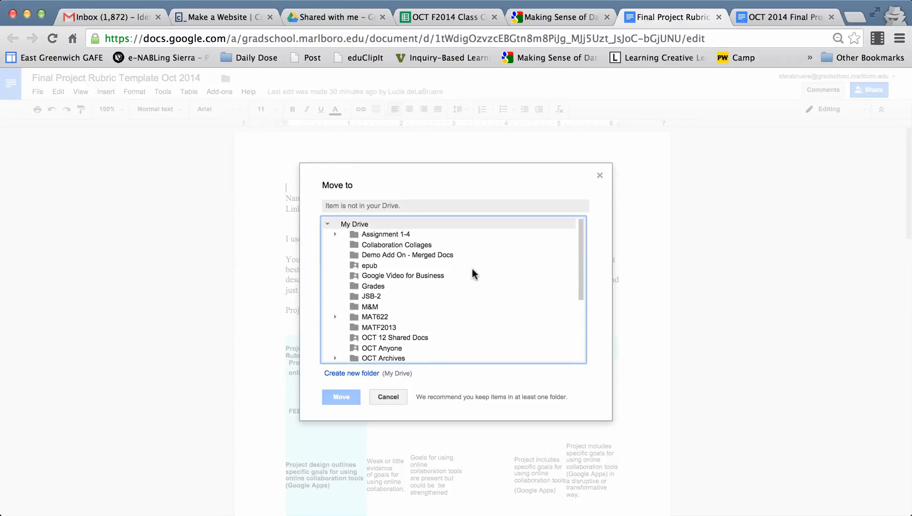
{"action": "scroll", "coordinate": [472, 274], "scroll_direction": "down", "scroll_amount": 2}
{"action": "scroll", "coordinate": [472, 274], "scroll_direction": "down", "scroll_amount": 3}
{"action": "scroll", "coordinate": [472, 274], "scroll_direction": "down", "scroll_amount": 1}
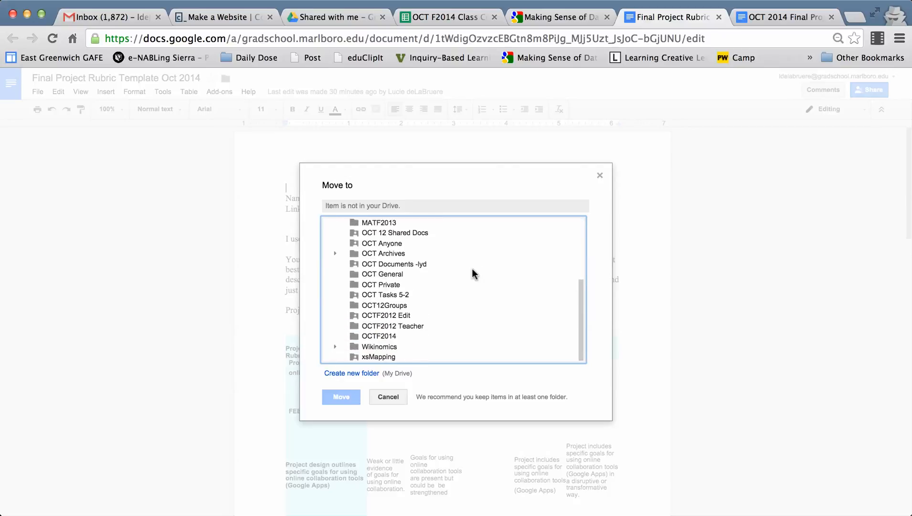
{"action": "scroll", "coordinate": [473, 269], "scroll_direction": "up", "scroll_amount": 5}
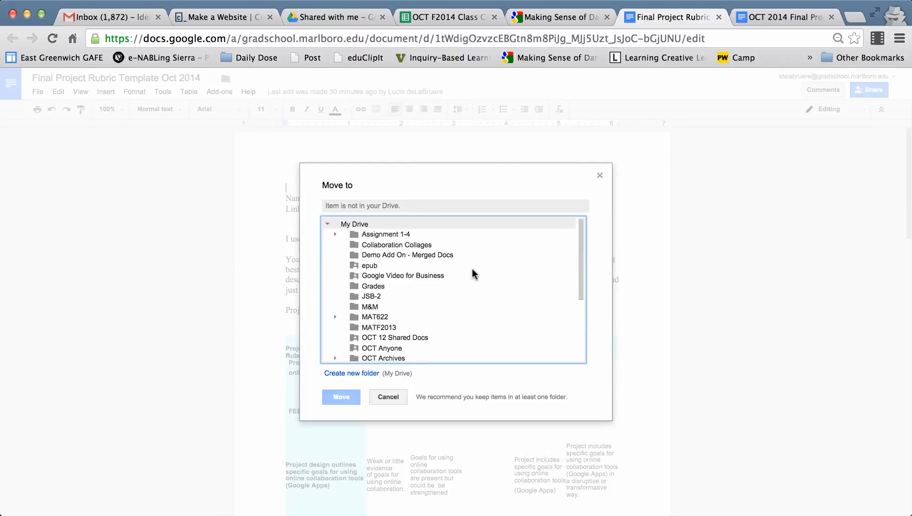
{"action": "scroll", "coordinate": [472, 269], "scroll_direction": "down", "scroll_amount": 5}
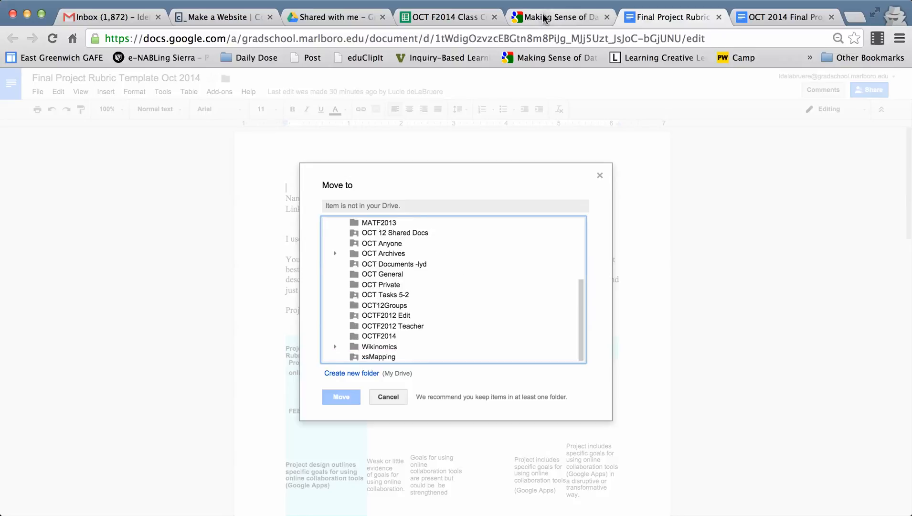
{"action": "left_click", "coordinate": [525, 2]}
{"action": "left_click", "coordinate": [566, 58]}
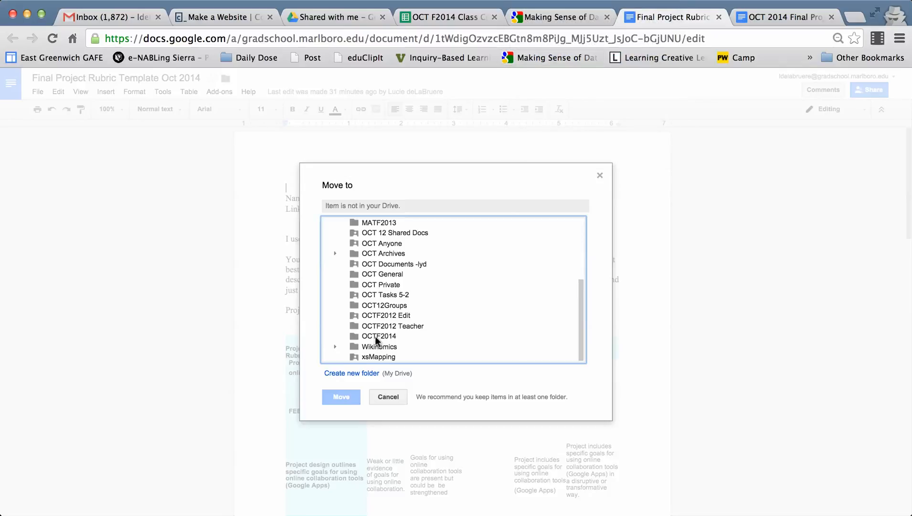
{"action": "left_click", "coordinate": [375, 336]}
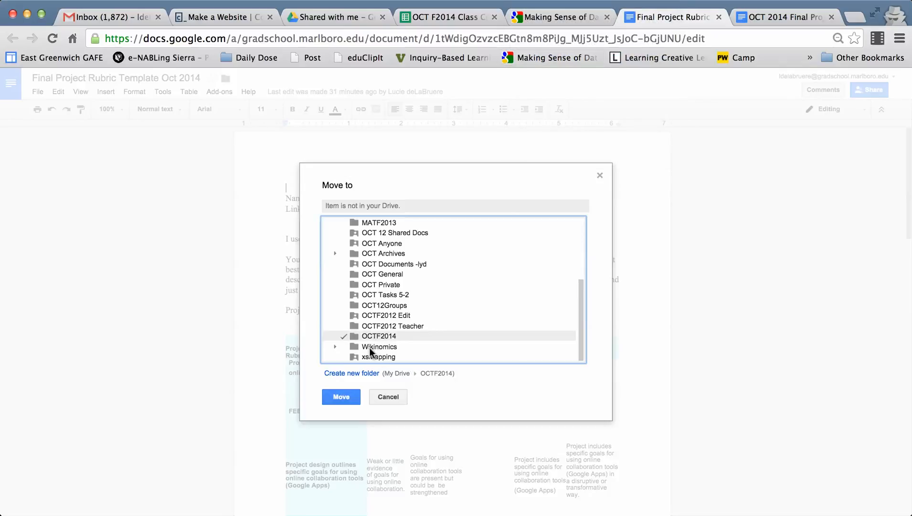
{"action": "left_click", "coordinate": [341, 398]}
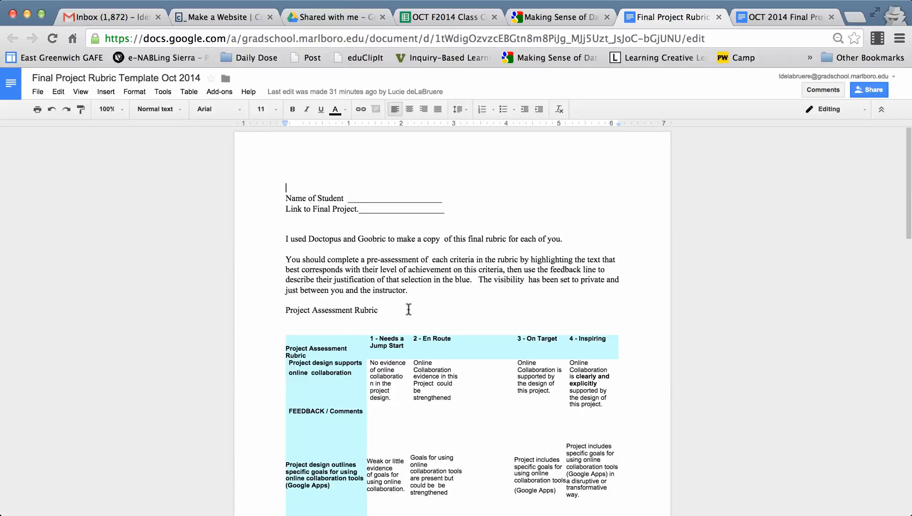
- Open the Final Project 2014 spreadsheet from My Drive
{"action": "left_click", "coordinate": [452, 12]}
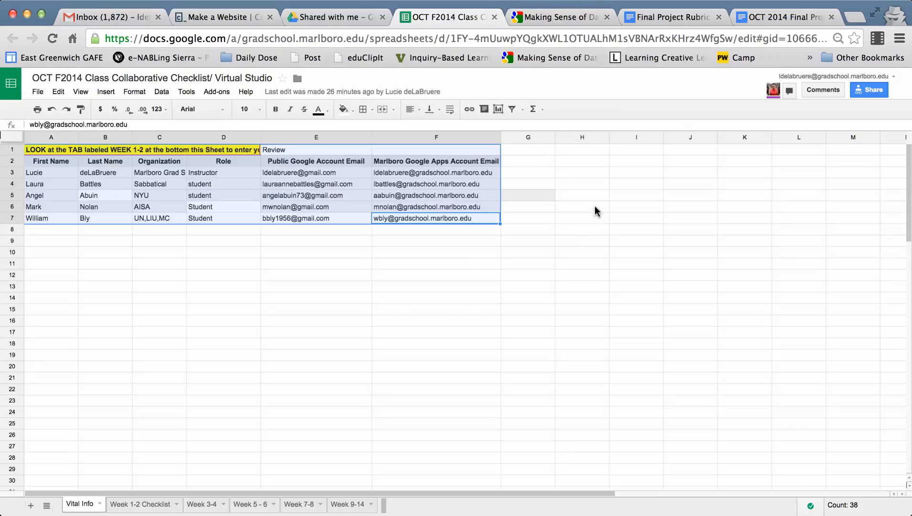
{"action": "left_click", "coordinate": [343, 17]}
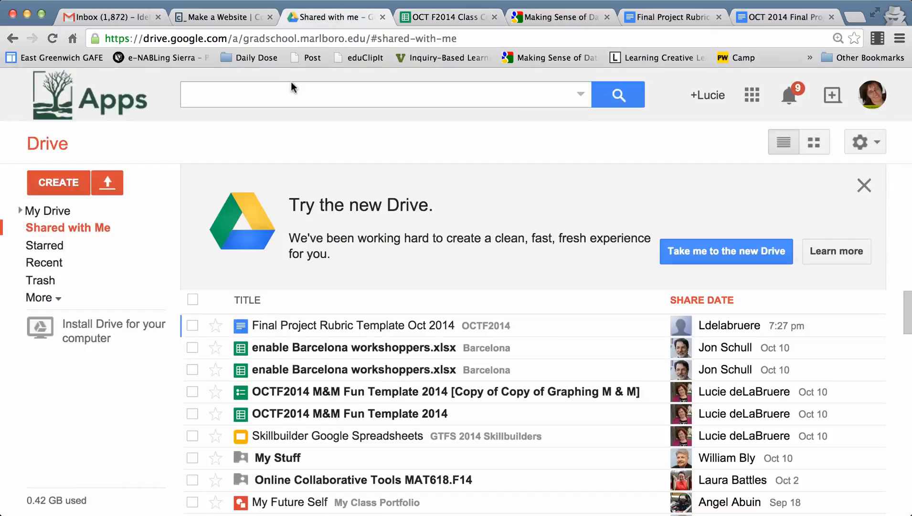
{"action": "left_click", "coordinate": [279, 95]}
{"action": "type", "text": "drive."}
{"action": "key", "text": "BackSpace"}
{"action": "key", "text": "BackSpace"}
{"action": "key", "text": "BackSpace"}
{"action": "key", "text": "BackSpace"}
{"action": "key", "text": "BackSpace"}
{"action": "key", "text": "BackSpace"}
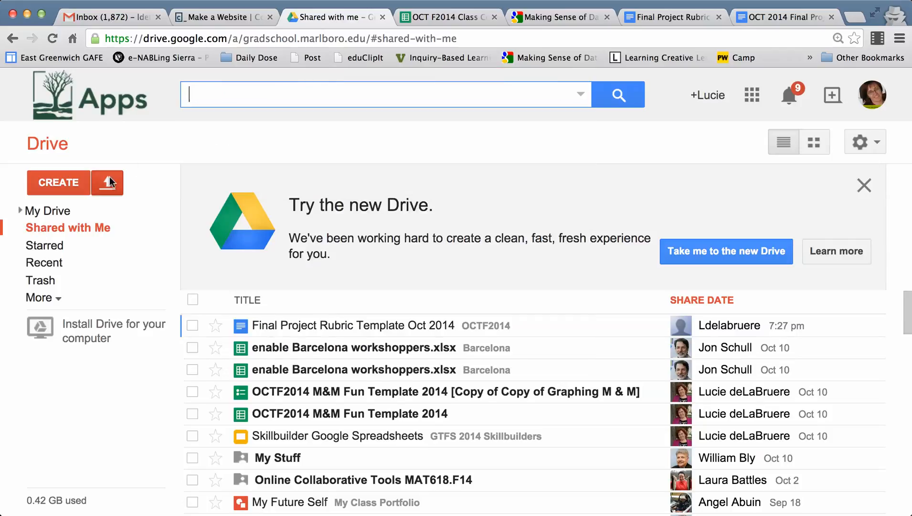
{"action": "left_click", "coordinate": [65, 211]}
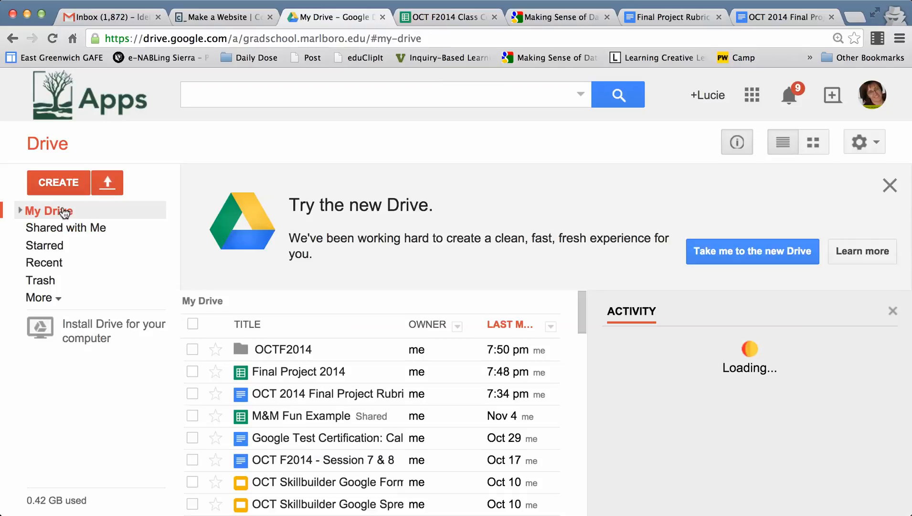
{"action": "left_click", "coordinate": [290, 375]}
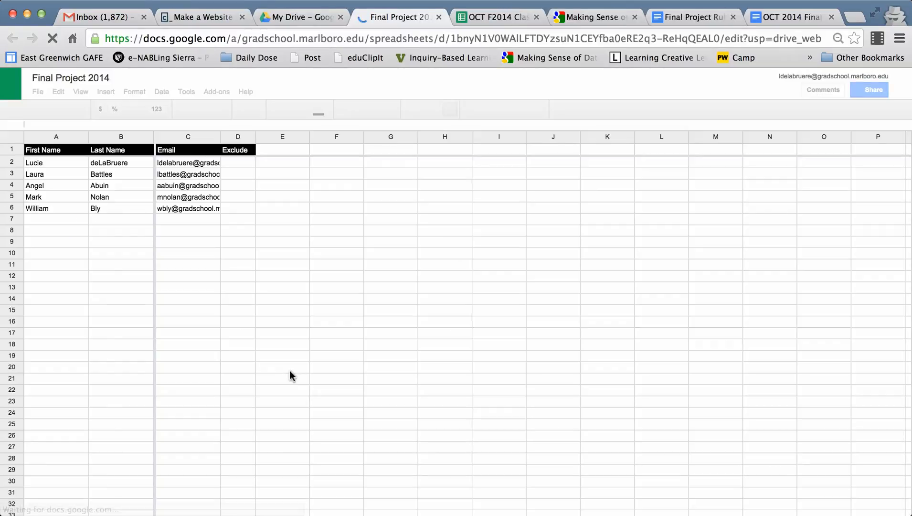
{"action": "left_click", "coordinate": [339, 258]}
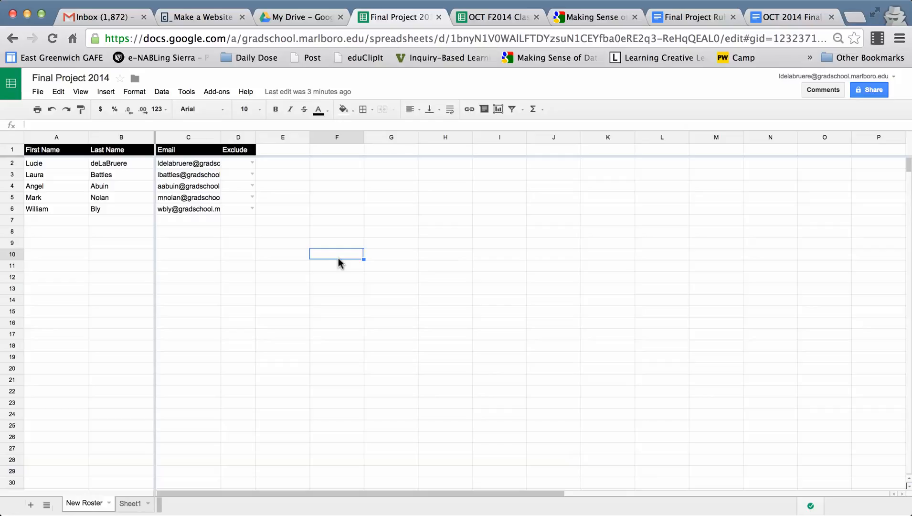
- Launch Doctopus on the roster sheet and check the contents of the Fall 2014 template folder
{"action": "left_click", "coordinate": [216, 93]}
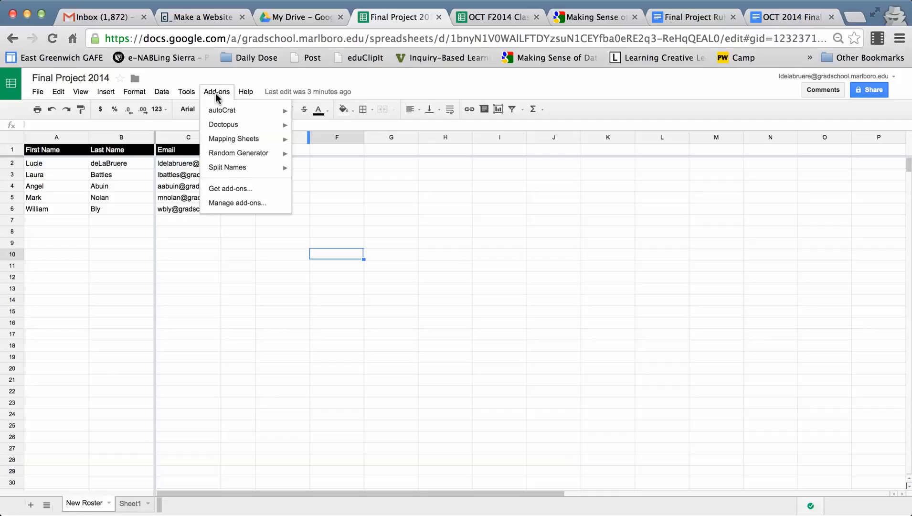
{"action": "mouse_move", "coordinate": [276, 126]}
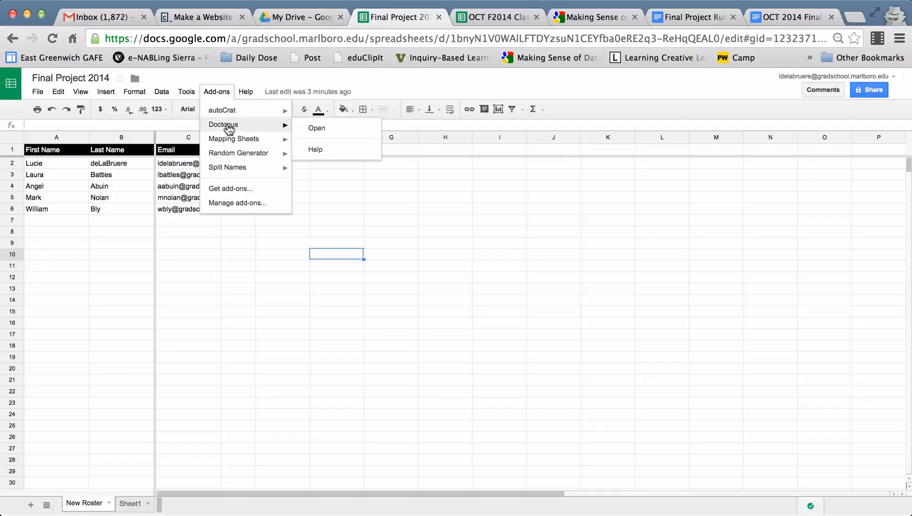
{"action": "left_click", "coordinate": [316, 127]}
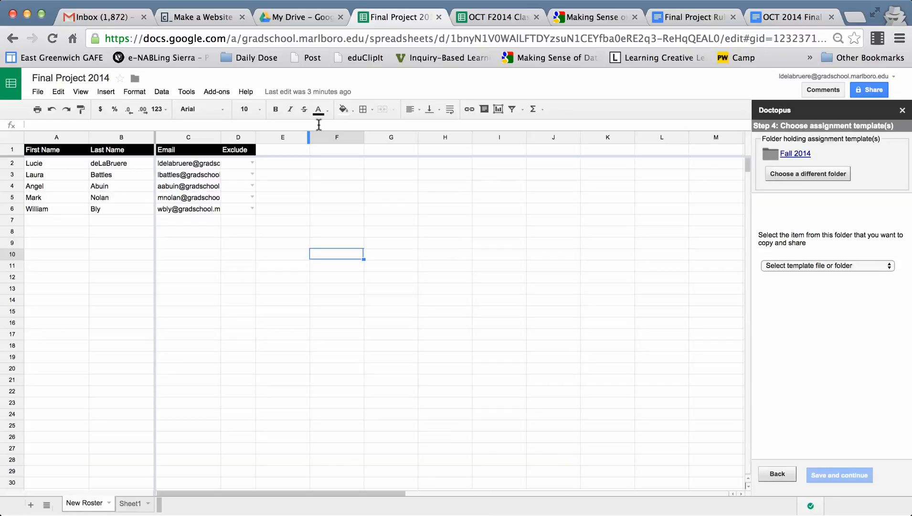
{"action": "left_click", "coordinate": [801, 158]}
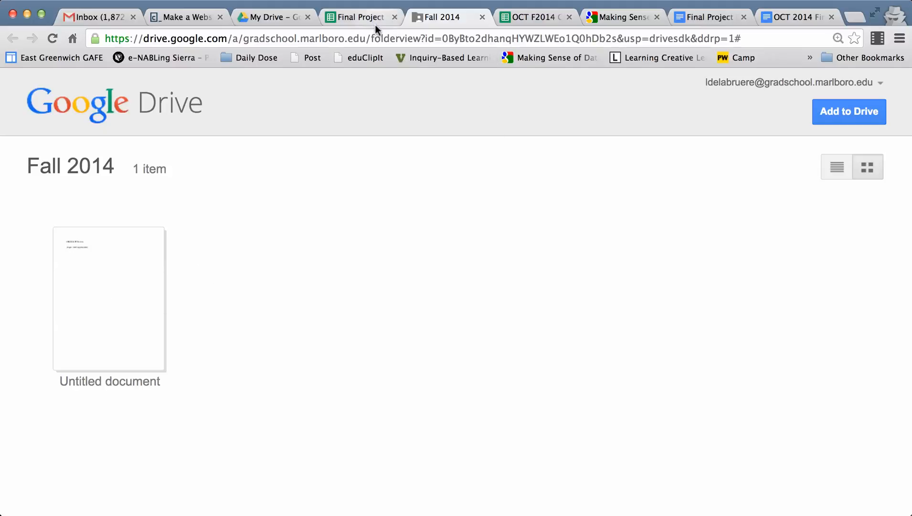
{"action": "left_click", "coordinate": [365, 16]}
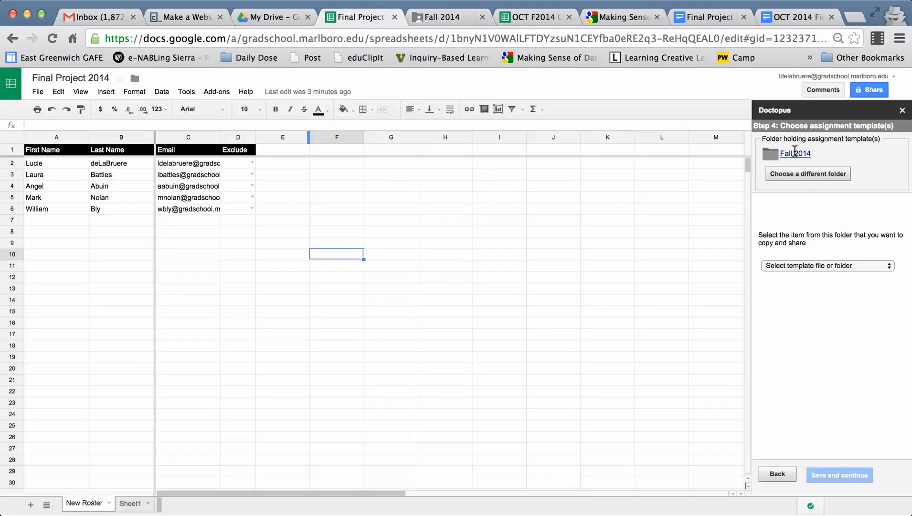
- Change the folder holding the assignment templates to OCTF2014
{"action": "left_click", "coordinate": [809, 171]}
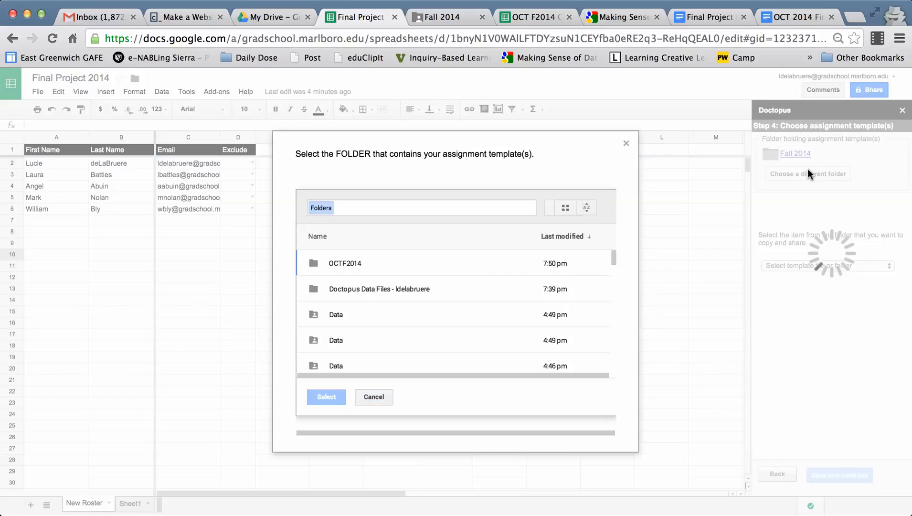
{"action": "left_click", "coordinate": [345, 261]}
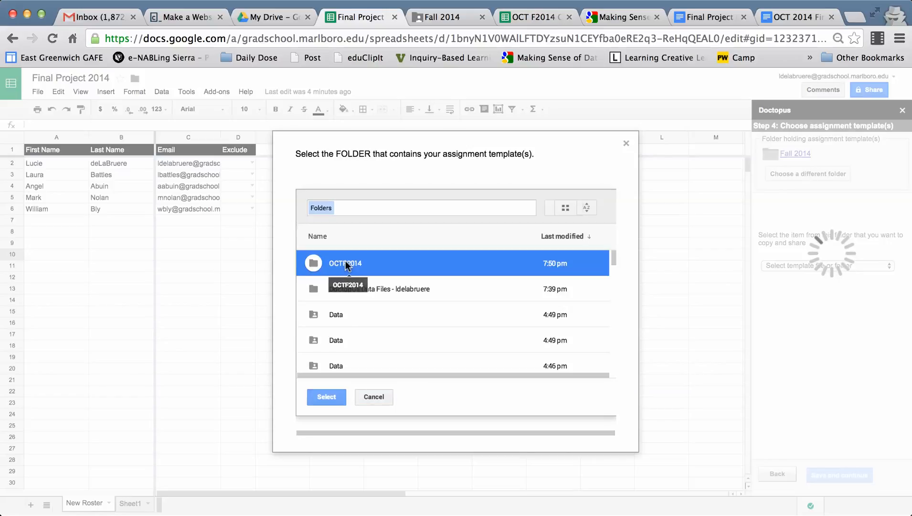
{"action": "left_click", "coordinate": [325, 398]}
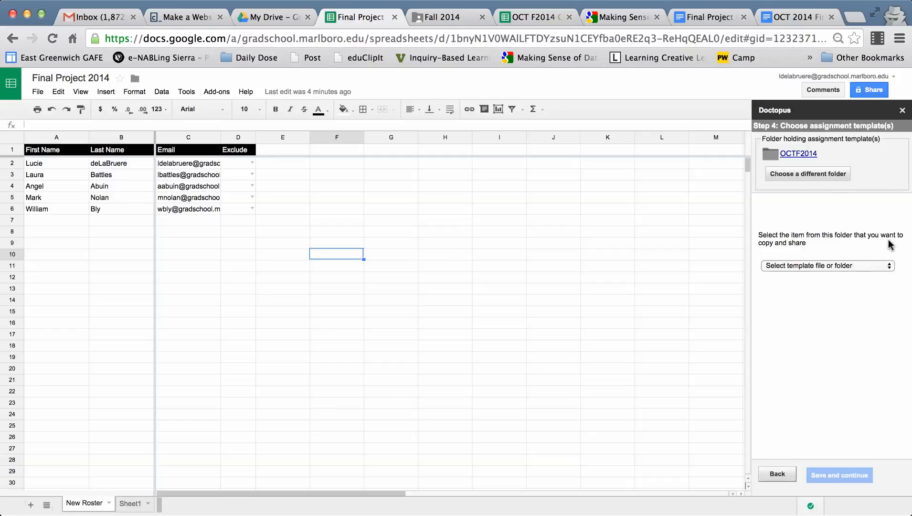
- Choose the Final Project Rubric Template Oct 2014 document as the item to copy and share, and save the template choice
{"action": "left_click", "coordinate": [792, 266]}
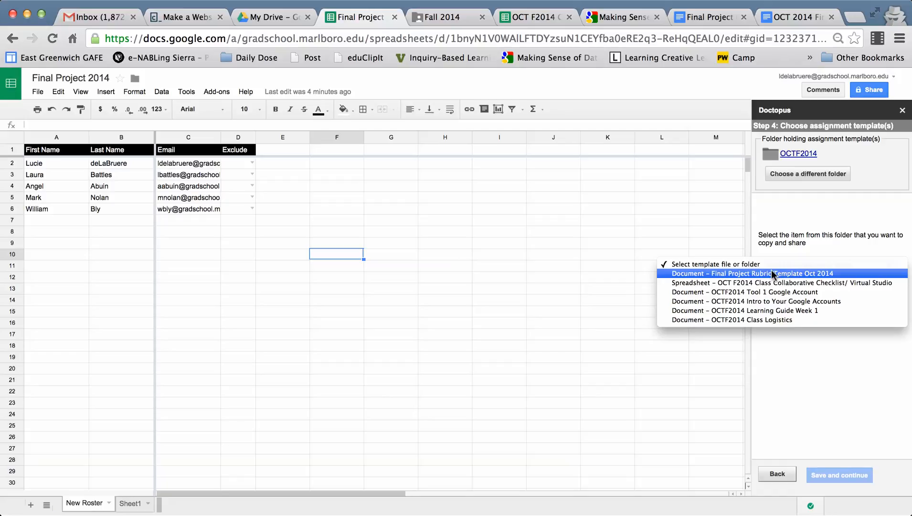
{"action": "left_click", "coordinate": [772, 272]}
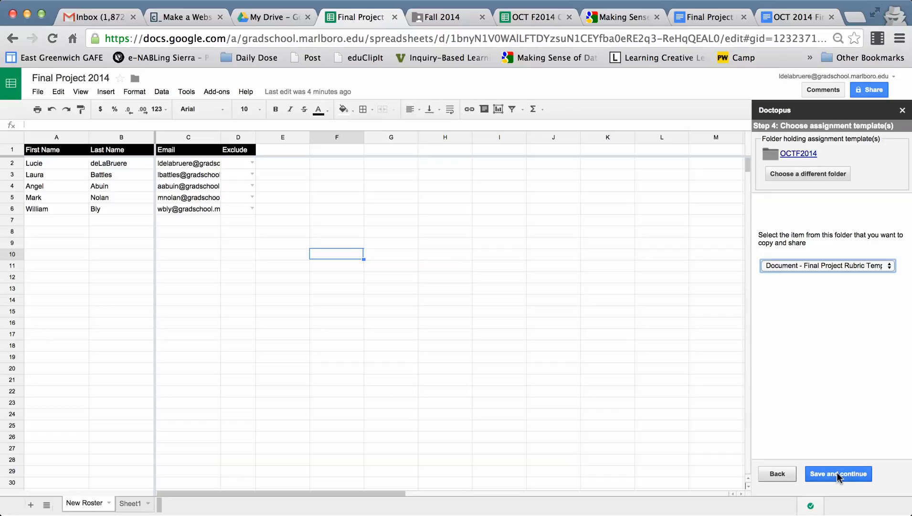
{"action": "left_click", "coordinate": [837, 474]}
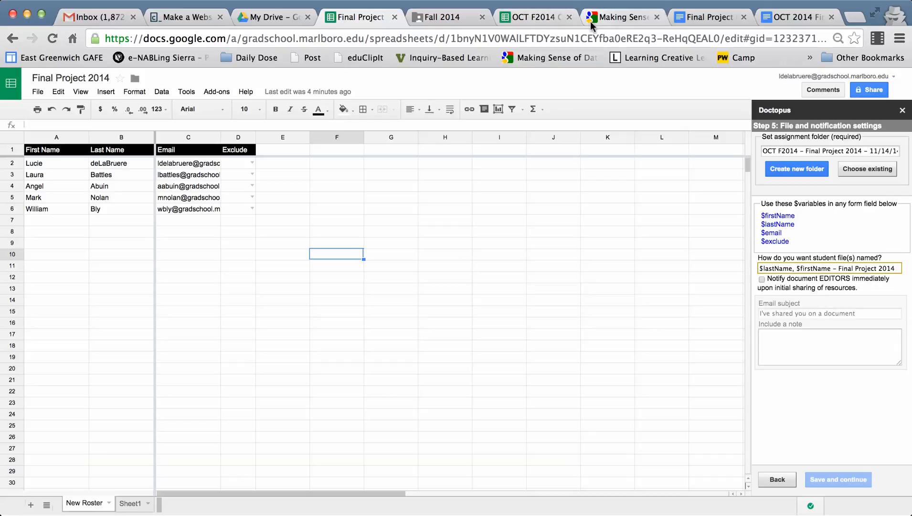
{"action": "left_click", "coordinate": [707, 17]}
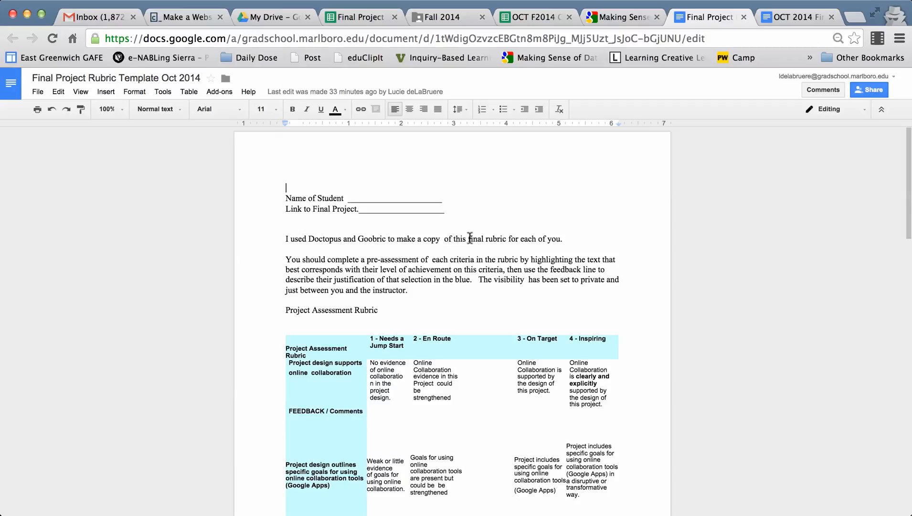
{"action": "left_click", "coordinate": [532, 17]}
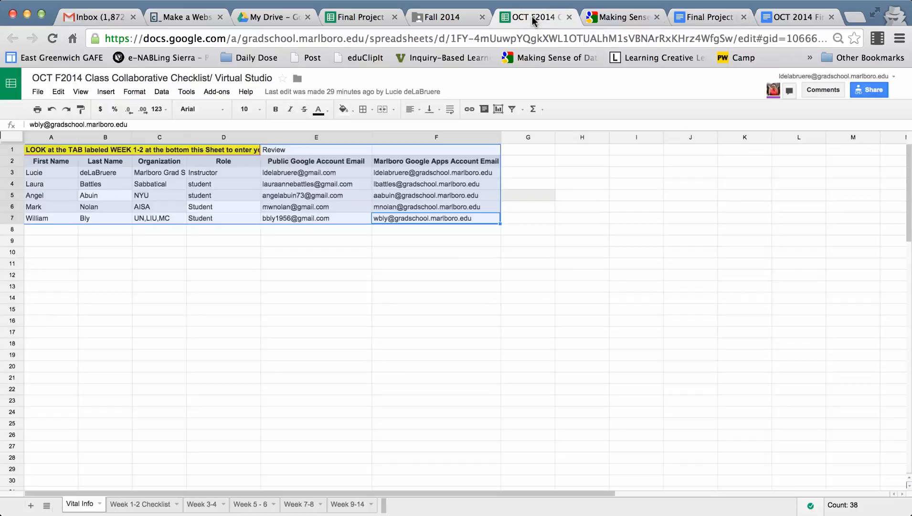
{"action": "left_click", "coordinate": [363, 18]}
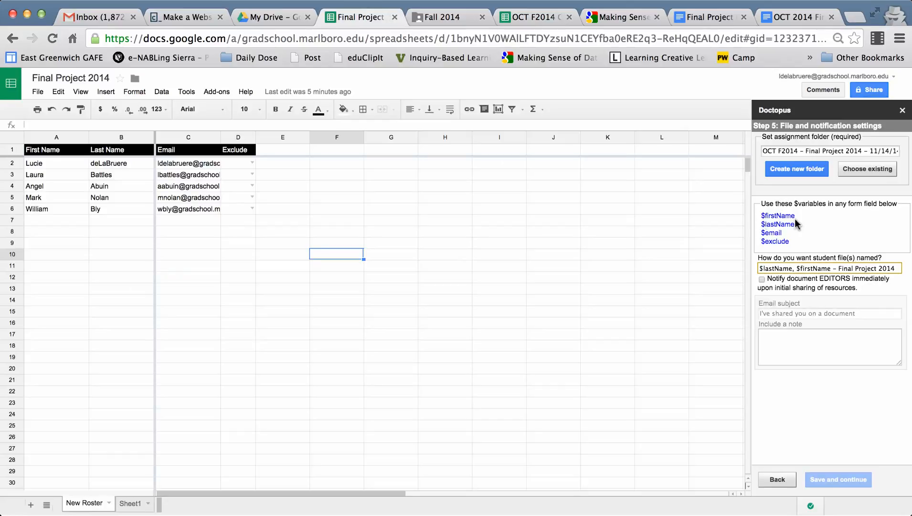
- Enable immediate notification of document editors and set the email subject to "Here is your personalized Final Project Rubric"
{"action": "mouse_move", "coordinate": [762, 228]}
{"action": "left_click", "coordinate": [762, 281]}
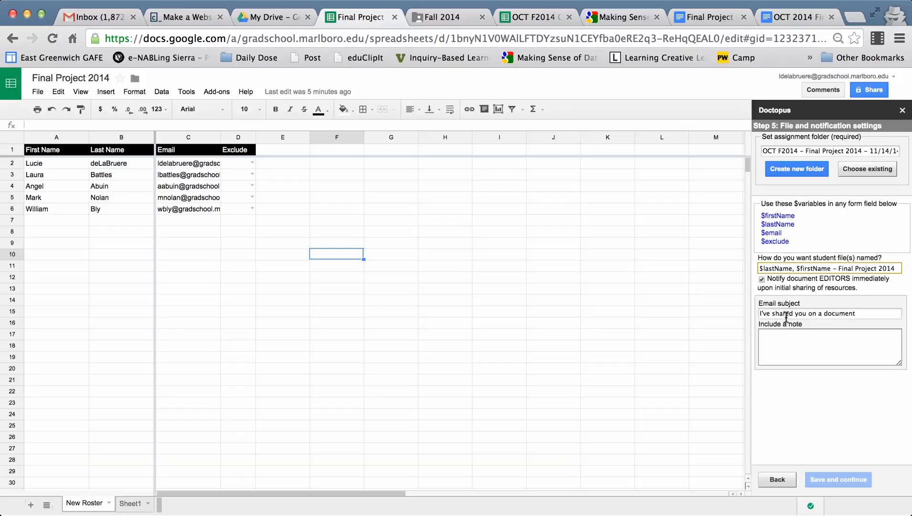
{"action": "left_click_drag", "start_coordinate": [852, 316], "coordinate": [773, 308]}
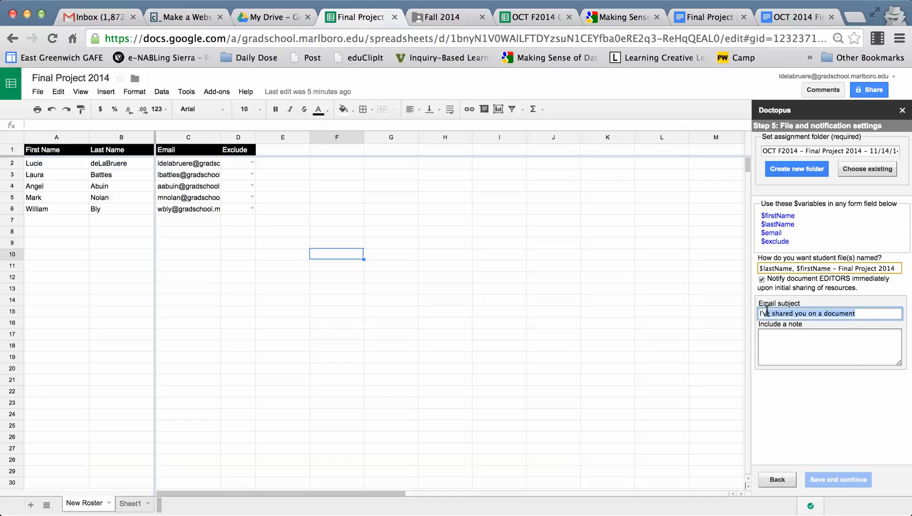
{"action": "type", "text": "I'"}
{"action": "type", "text": "Here is you"}
{"action": "type", "text": "r personali"}
{"action": "type", "text": "zed"}
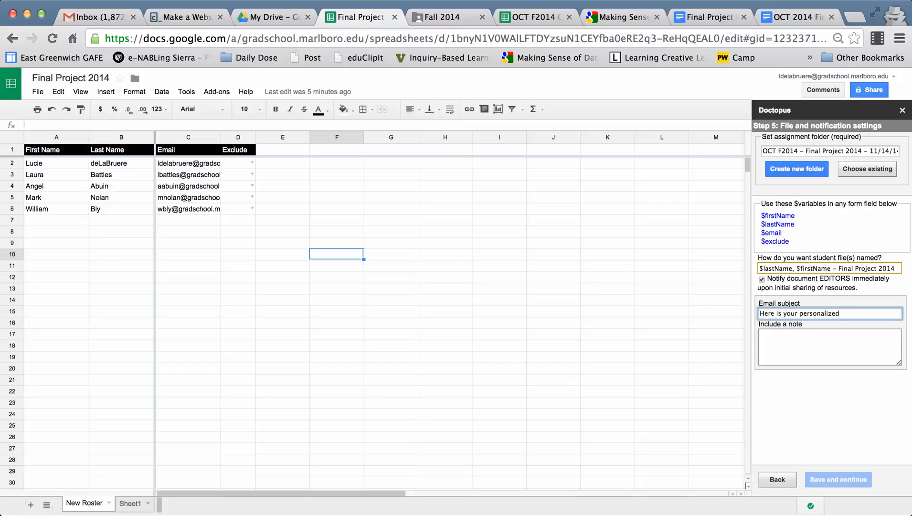
{"action": "type", "text": " Final Project Rubric"}
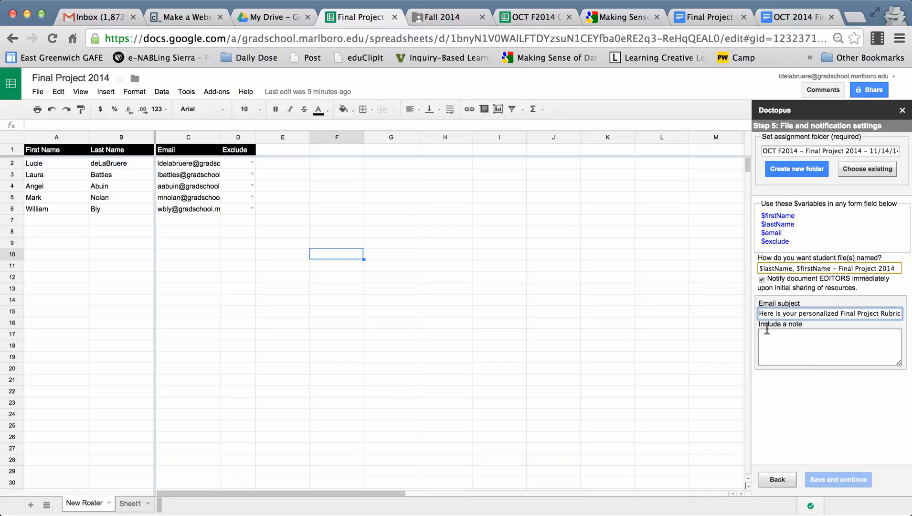
- Start the email note with "$firstName," and "I am sending you each your own Final Project Rubric to complete a self Assessment during"
{"action": "left_click", "coordinate": [774, 346]}
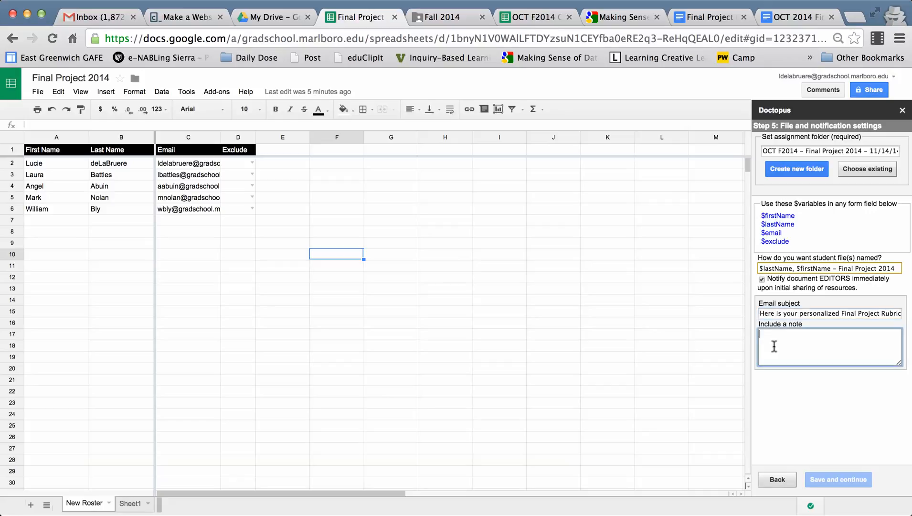
{"action": "type", "text": "$"}
{"action": "type", "text": "firstName,  "}
{"action": "type", "text": "I am sending you "}
{"action": "type", "text": "each your own "}
{"action": "type", "text": "Final Proje"}
{"action": "type", "text": "ct Rubric"}
{"action": "type", "text": " to com"}
{"action": "type", "text": "plete "}
{"action": "type", "text": "a self"}
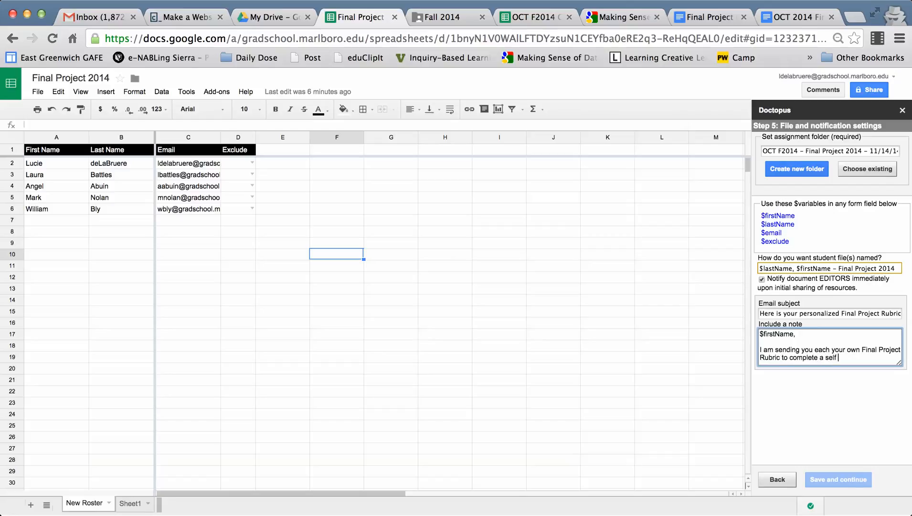
{"action": "type", "text": " Assessment during Week"}
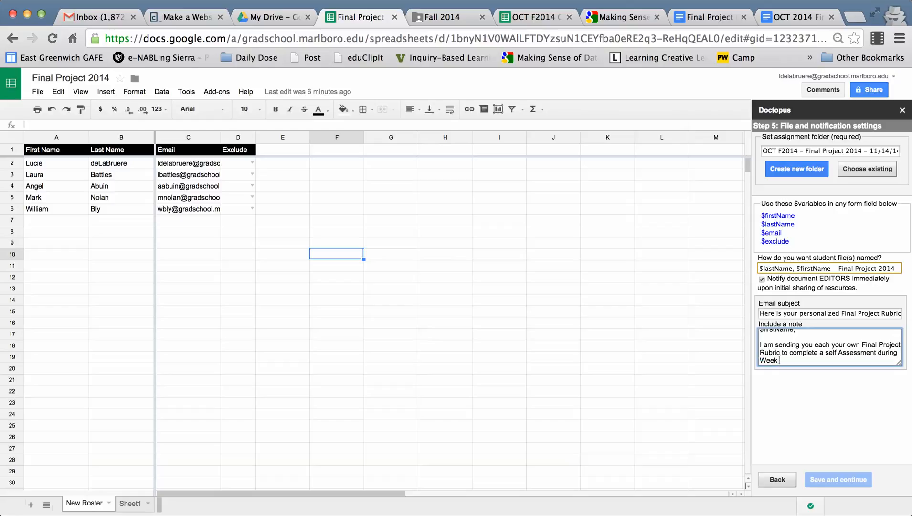
- End the note's sentence with "our upcoming weeks." and sign it with the instructor's first name
{"action": "key", "text": "BackSpace"}
{"action": "key", "text": "BackSpace"}
{"action": "key", "text": "BackSpace"}
{"action": "key", "text": "BackSpace"}
{"action": "key", "text": "BackSpace"}
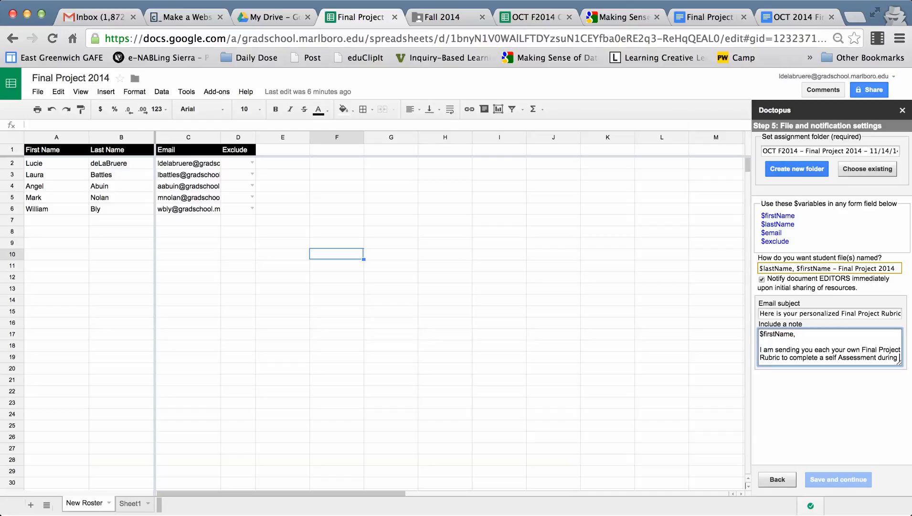
{"action": "type", "text": "our upcoming wee"}
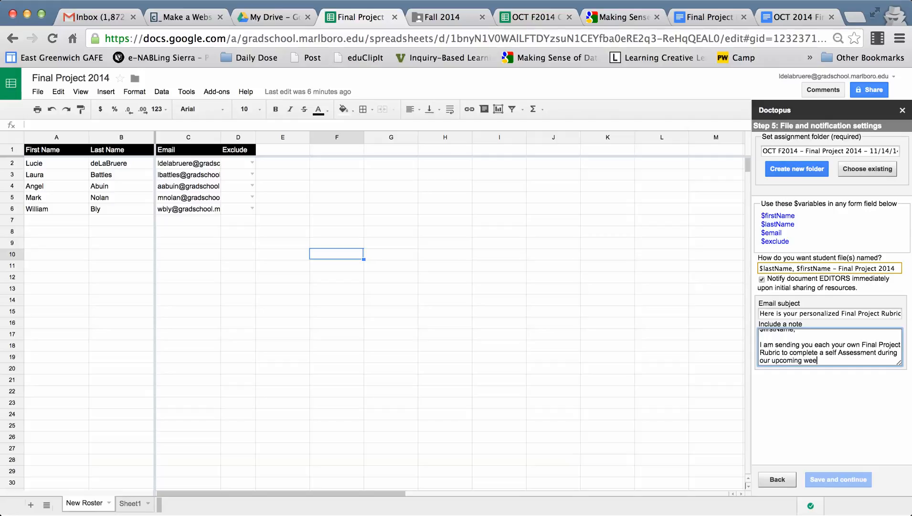
{"action": "key", "text": "Return"}
{"action": "key", "text": "Return"}
{"action": "type", "text": "Lucie"}
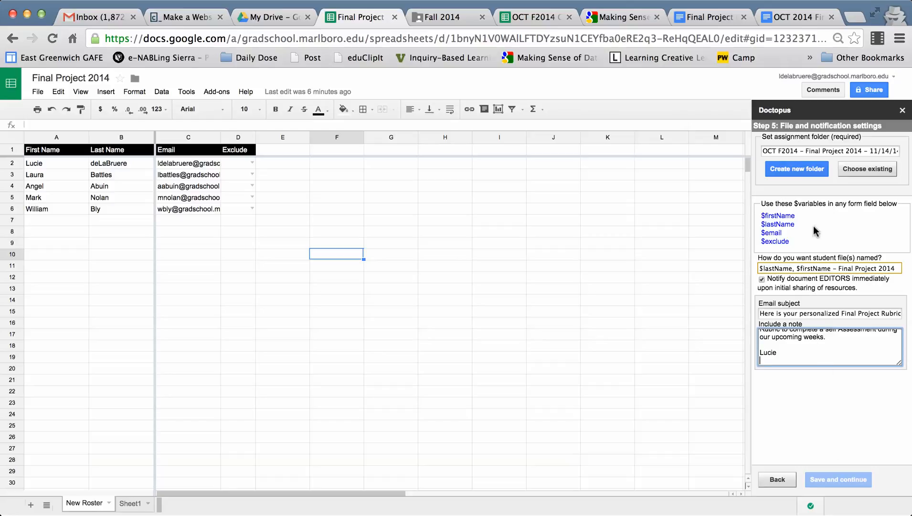
- Create the new assignment folder "OCT F2014 - Final Project 2014 - 11/14/14" and save the file and notification settings
{"action": "left_click", "coordinate": [813, 352]}
{"action": "scroll", "coordinate": [807, 346], "scroll_direction": "up", "scroll_amount": 5}
{"action": "left_click", "coordinate": [808, 311]}
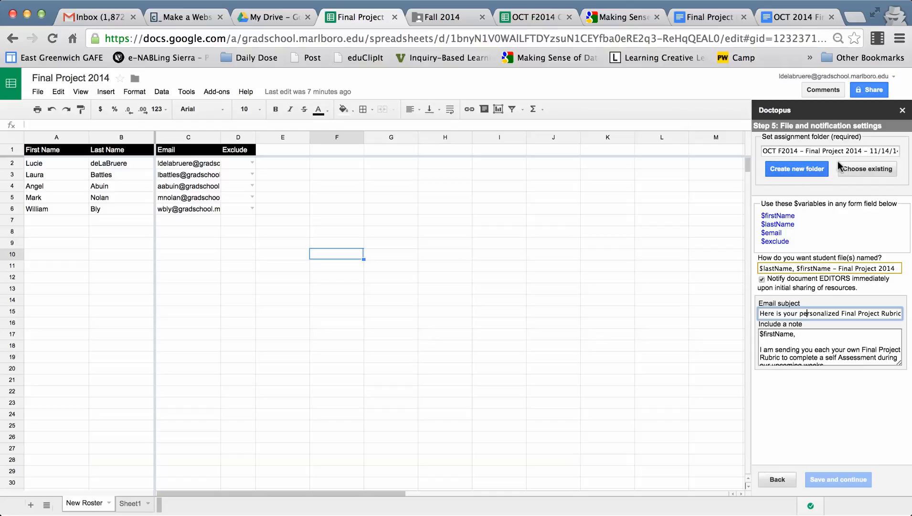
{"action": "left_click", "coordinate": [814, 172]}
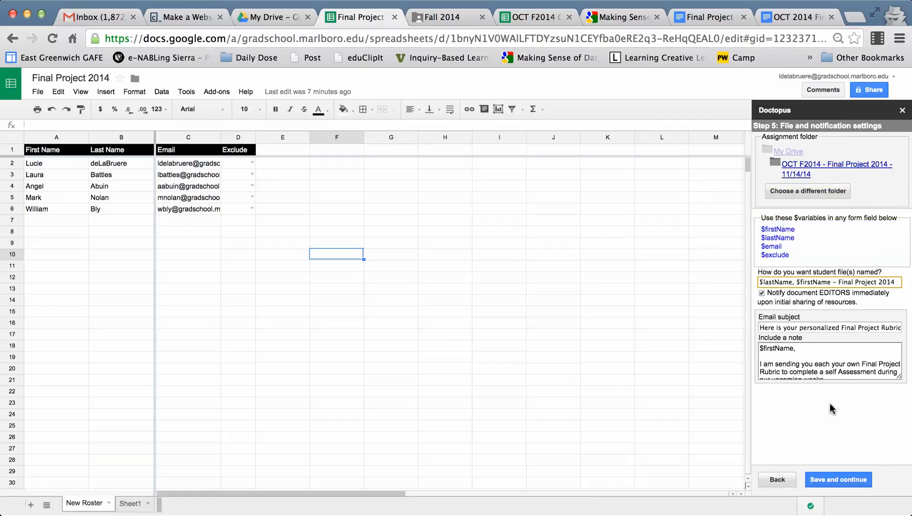
{"action": "left_click", "coordinate": [842, 480]}
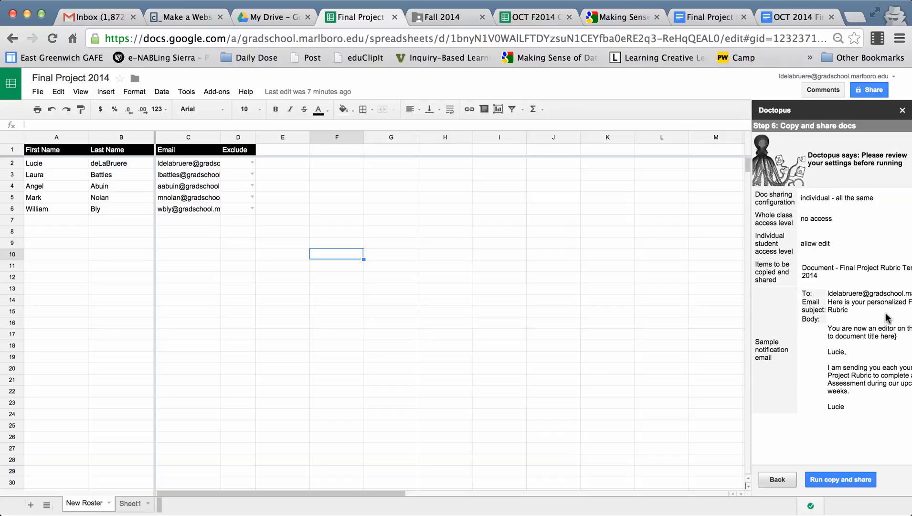
- Run copy and share for the whole roster and continue to the Doctopus assignment tools
{"action": "left_click", "coordinate": [848, 481]}
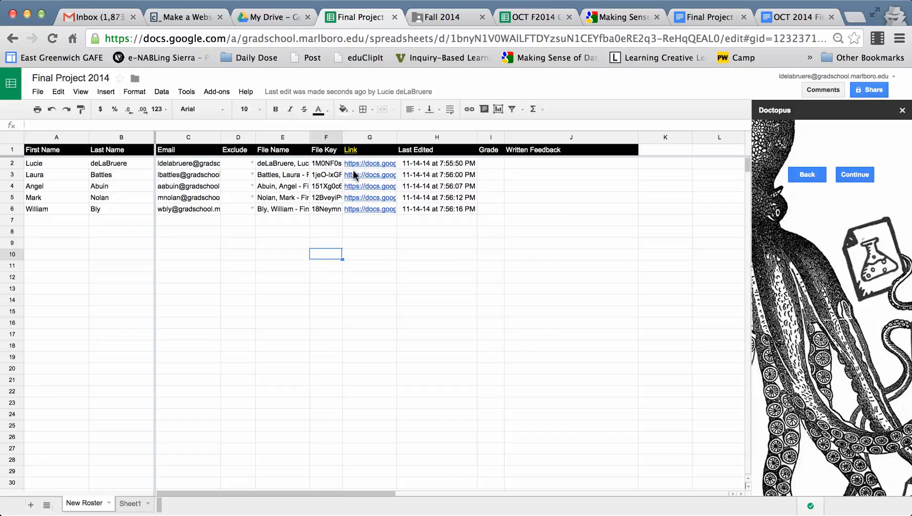
{"action": "left_click", "coordinate": [853, 184]}
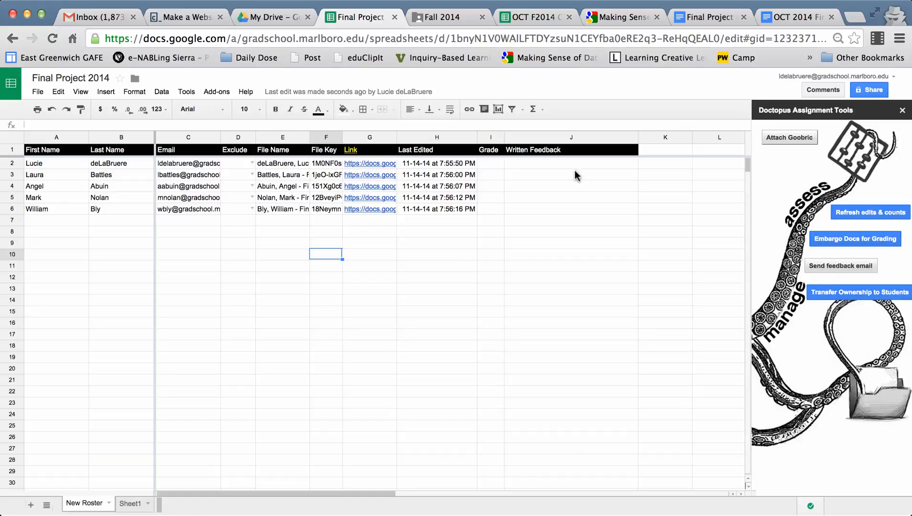
- Open the linked rubric copy in row 2 of the roster, check its sharing settings, and close the document
{"action": "left_click", "coordinate": [371, 162]}
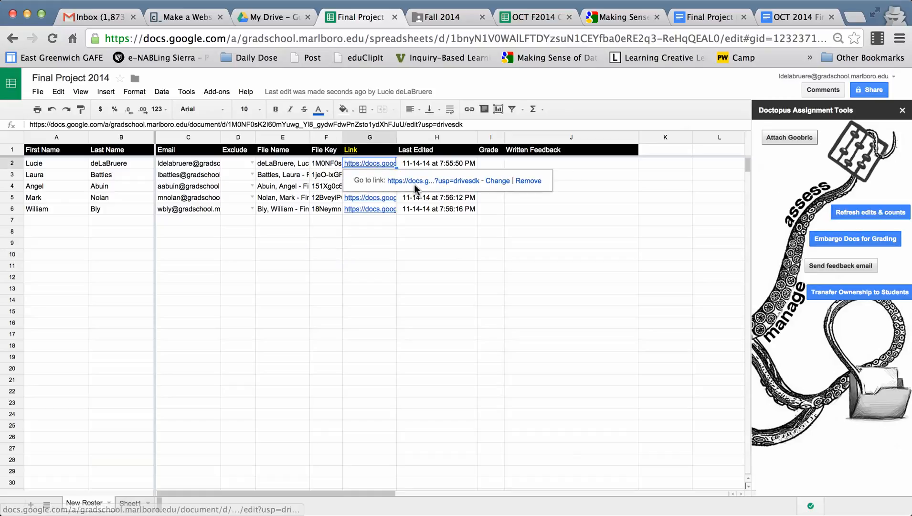
{"action": "left_click", "coordinate": [415, 182]}
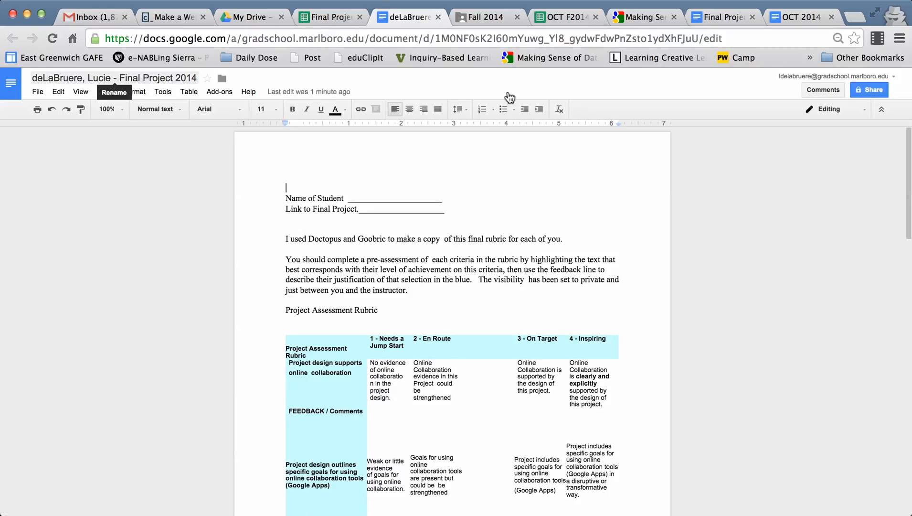
{"action": "left_click", "coordinate": [872, 91]}
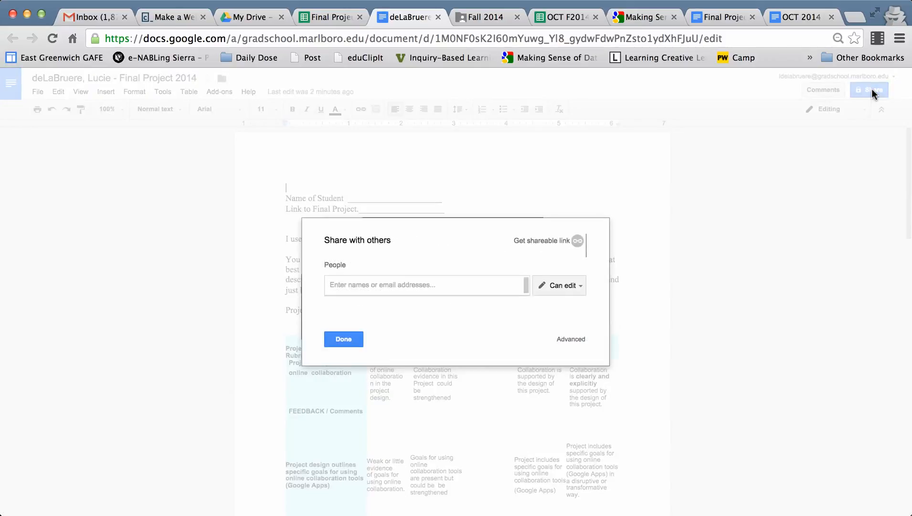
{"action": "left_click", "coordinate": [344, 339]}
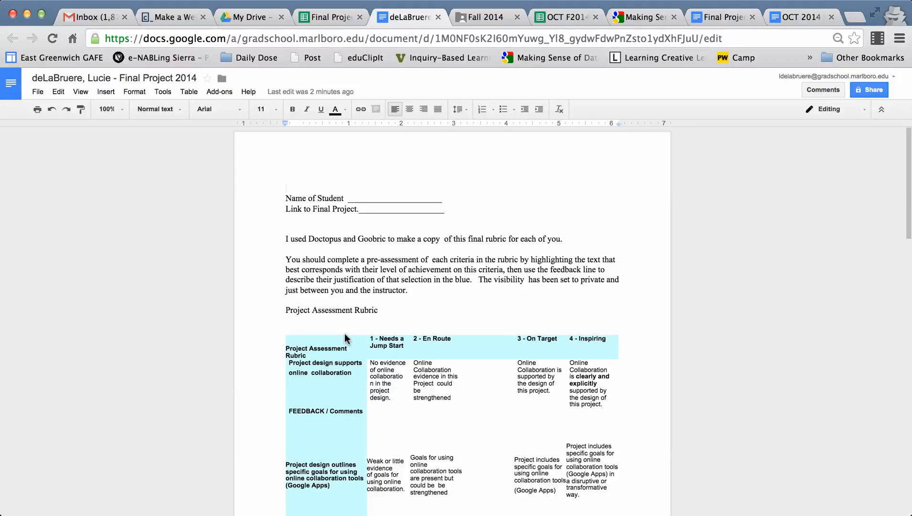
{"action": "left_click", "coordinate": [436, 15]}
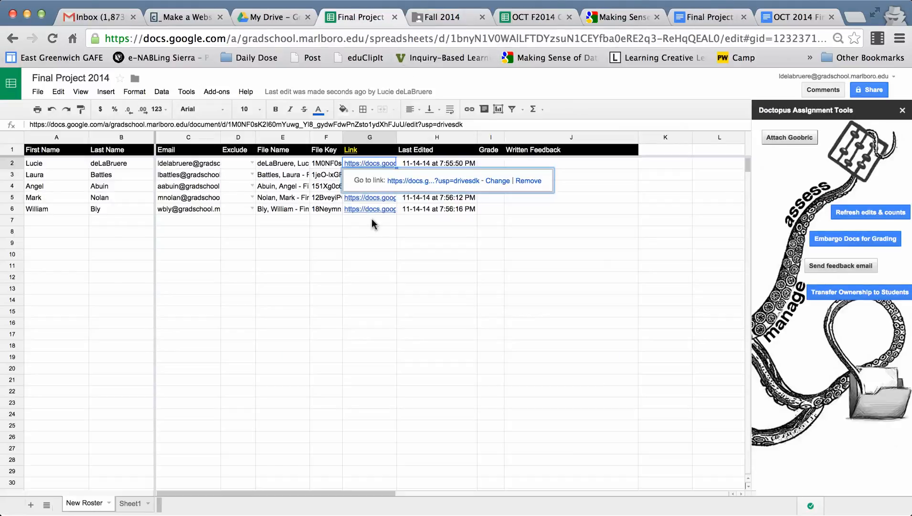
{"action": "left_click", "coordinate": [443, 278]}
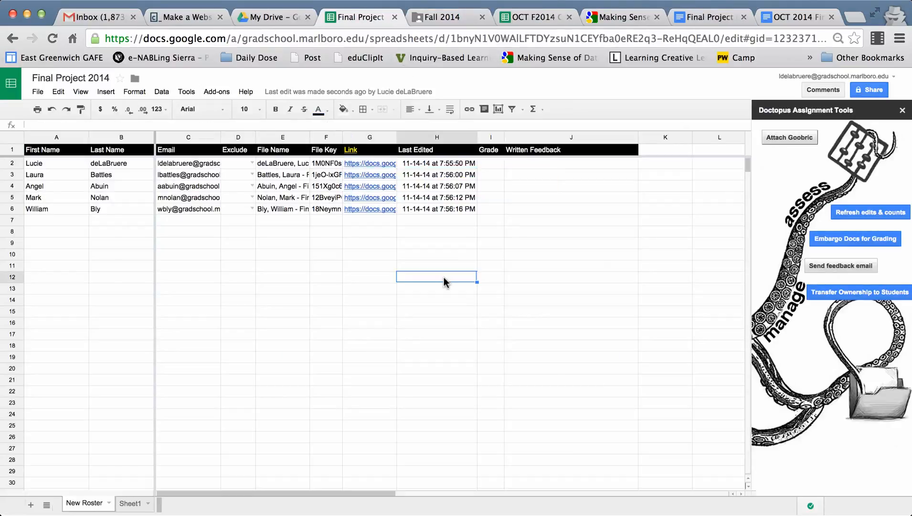
- Open the linked rubric copy in row 3, check who it is shared with, and return to the Final Project 2014 roster spreadsheet
{"action": "left_click", "coordinate": [379, 174]}
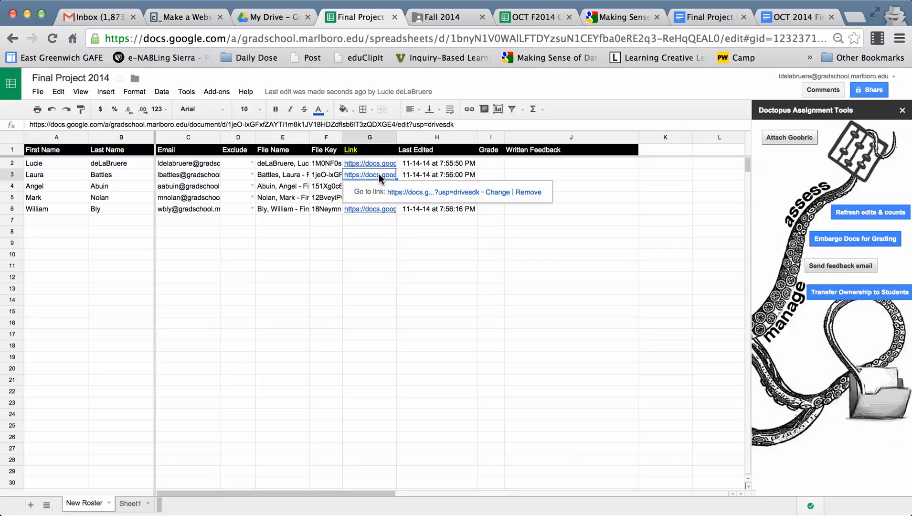
{"action": "left_click", "coordinate": [423, 193]}
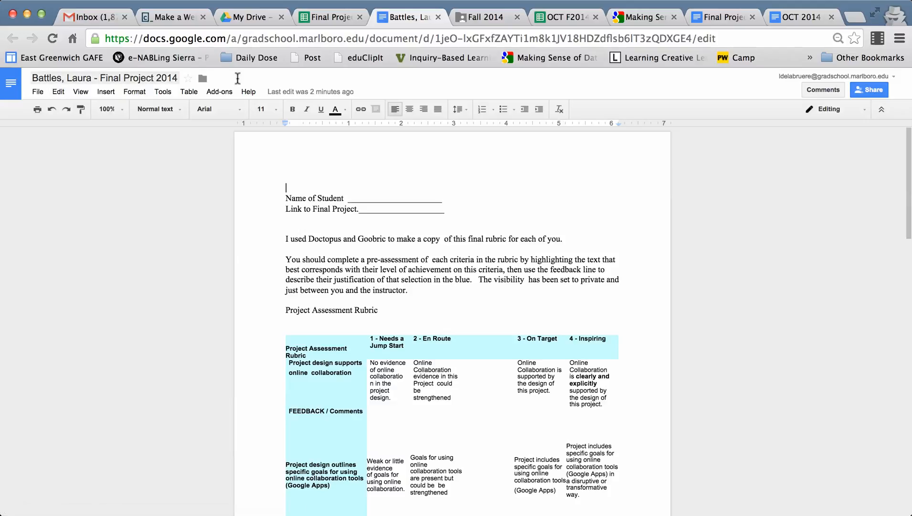
{"action": "left_click", "coordinate": [868, 94]}
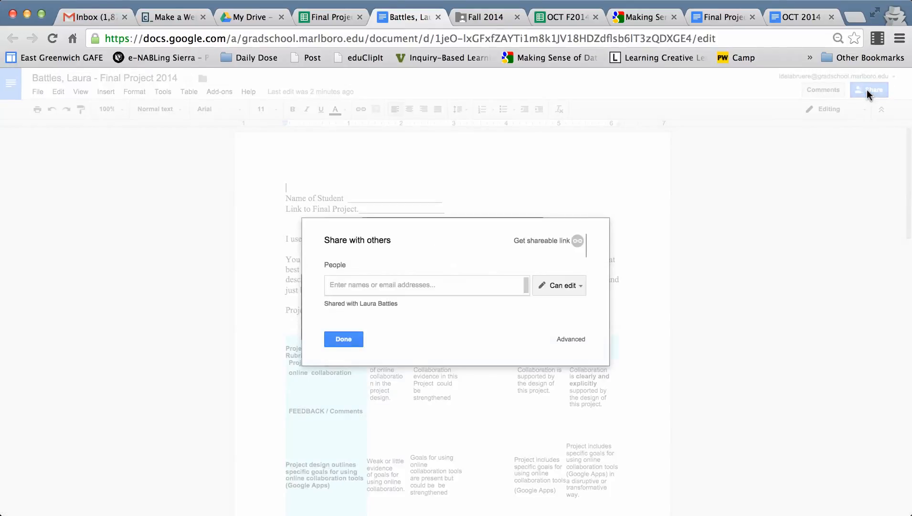
{"action": "left_click", "coordinate": [346, 340]}
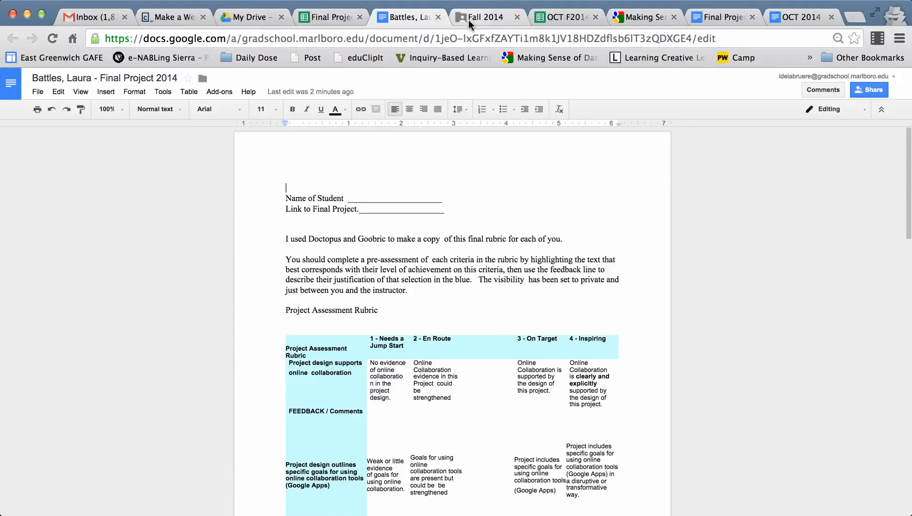
{"action": "right_click", "coordinate": [329, 18]}
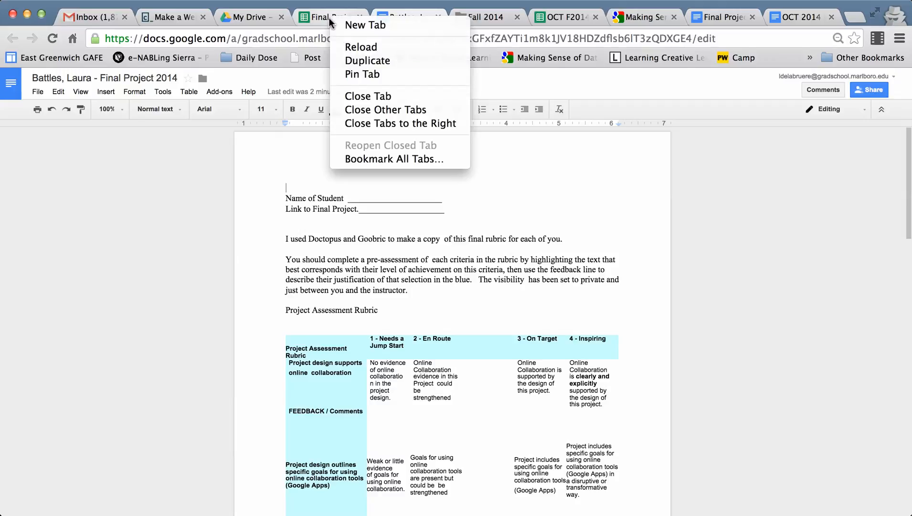
{"action": "left_click", "coordinate": [330, 18]}
{"action": "left_click", "coordinate": [328, 18]}
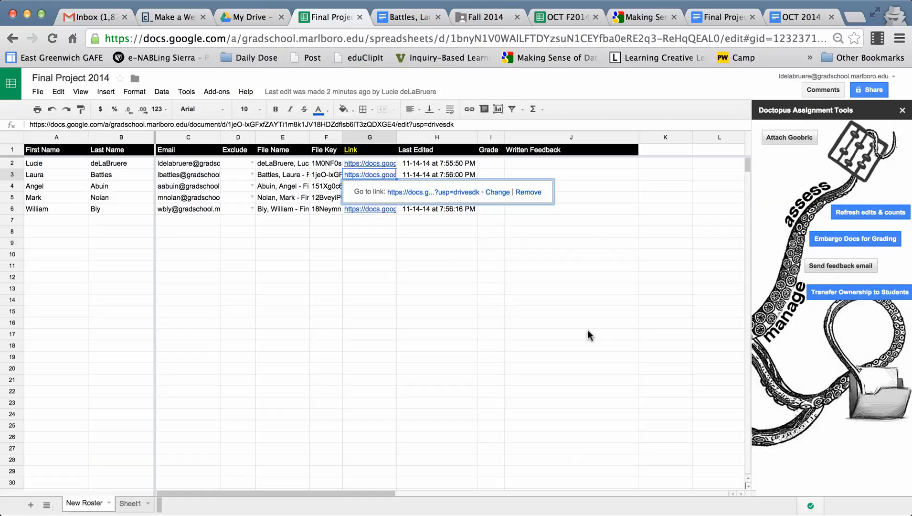
{"action": "scroll", "coordinate": [589, 333], "scroll_direction": "down", "scroll_amount": 1}
{"action": "scroll", "coordinate": [588, 329], "scroll_direction": "up", "scroll_amount": 1}
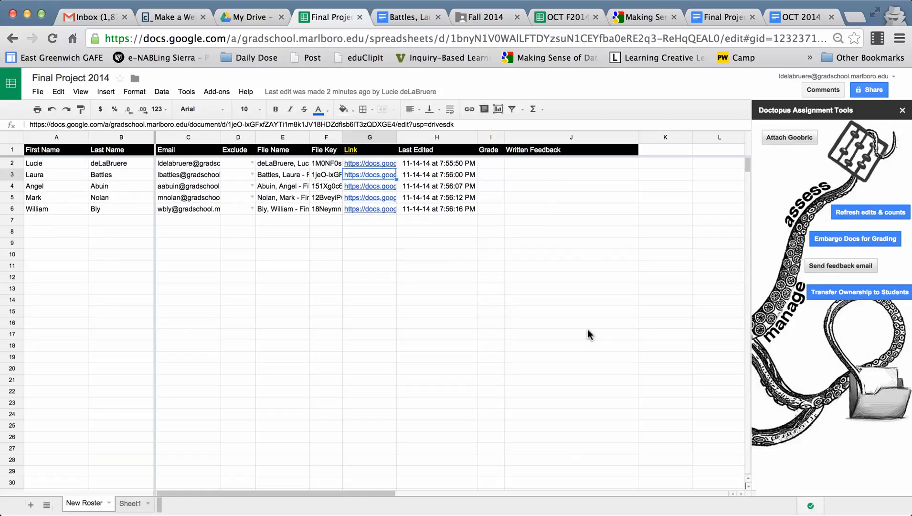